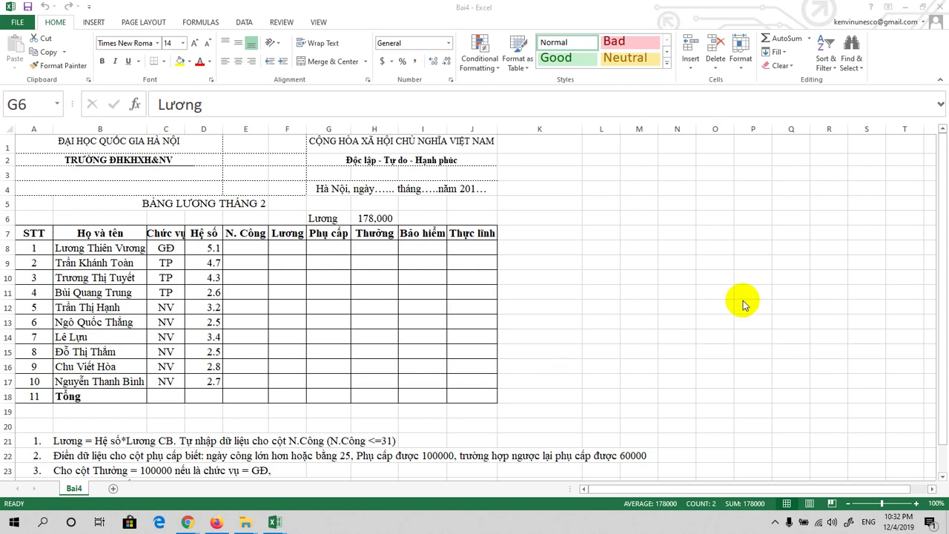
Step: Enter working days 24, 26, 25, 23, 22 for the first five employees in E8:E12
scroll(943, 215, down, 5)
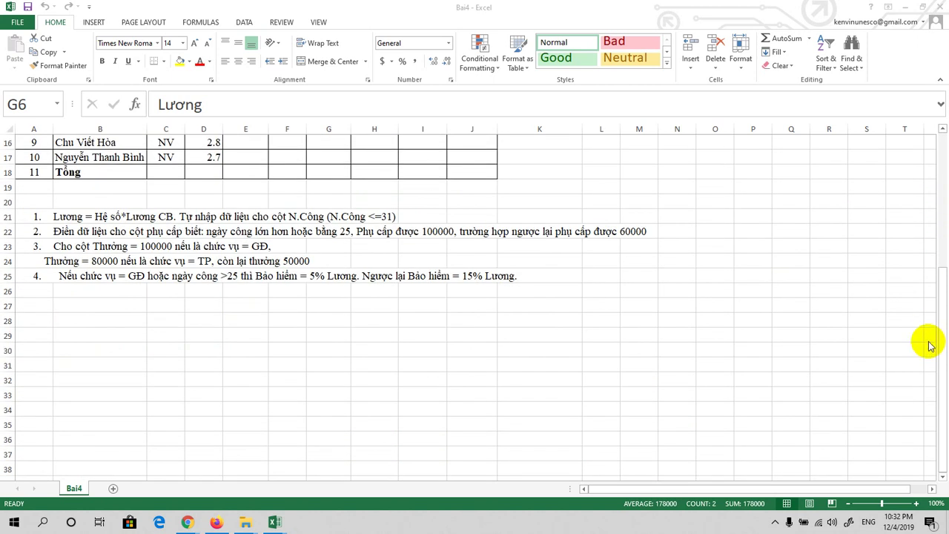
drag(939, 349, 943, 174)
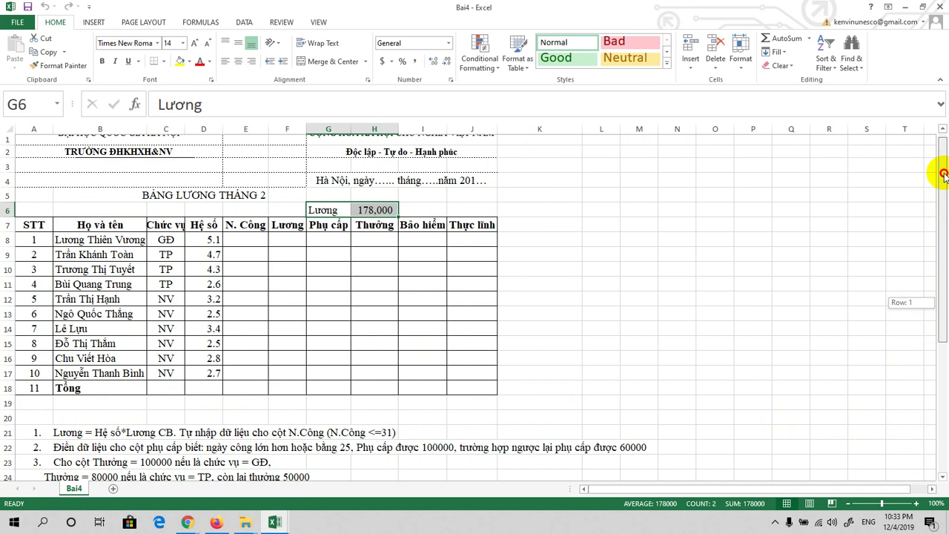
drag(944, 175, 944, 186)
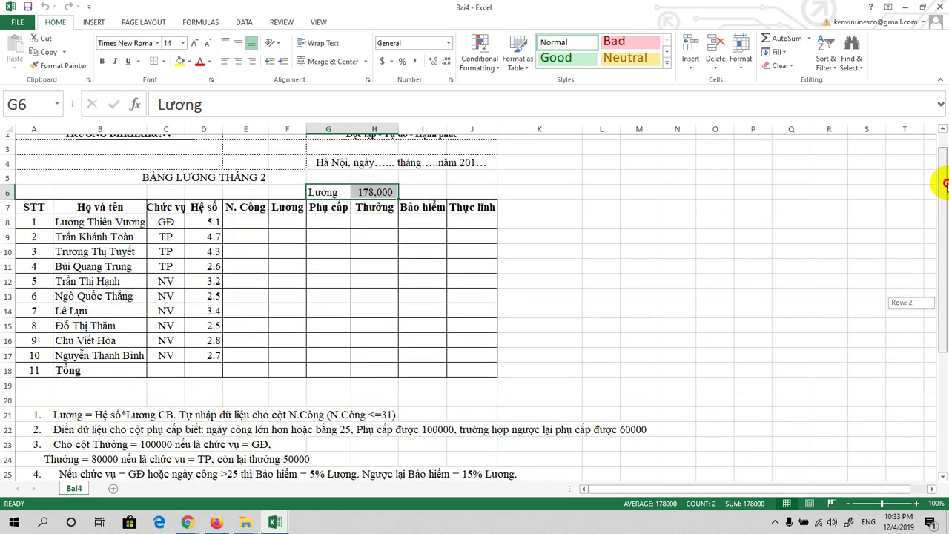
drag(945, 183, 945, 188)
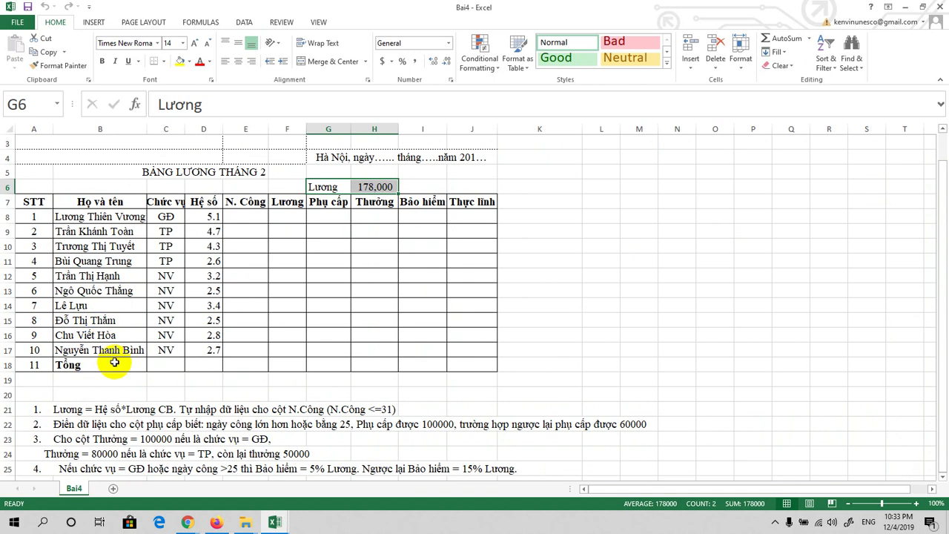
drag(946, 314, 943, 275)
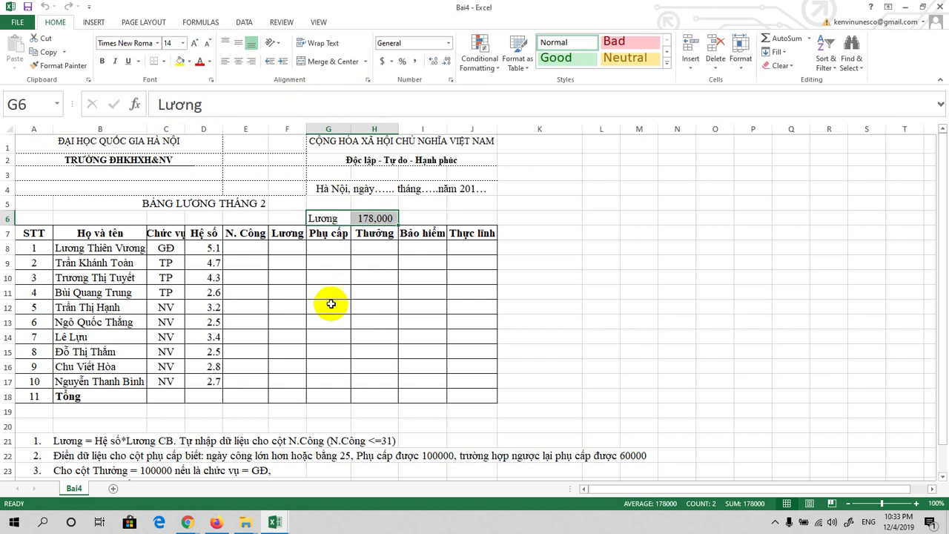
click(244, 249)
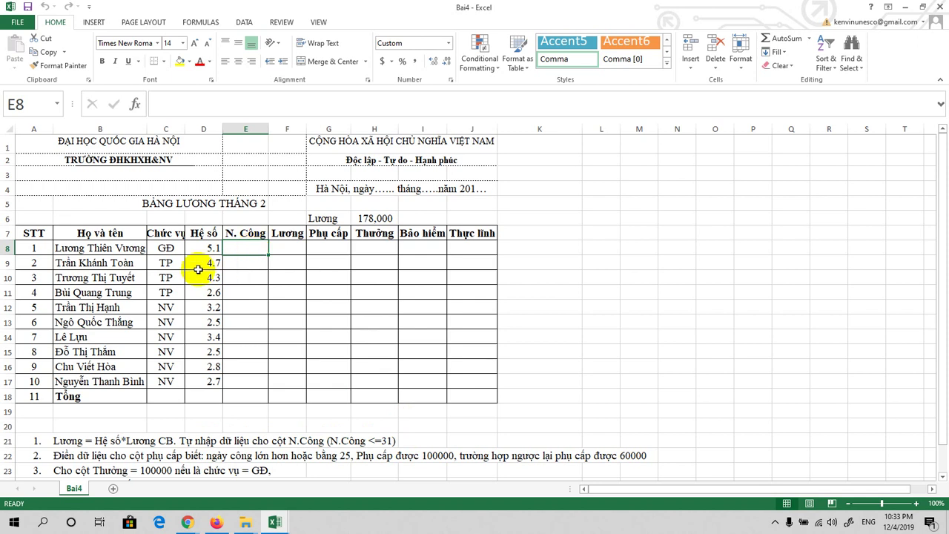
drag(946, 215, 942, 256)
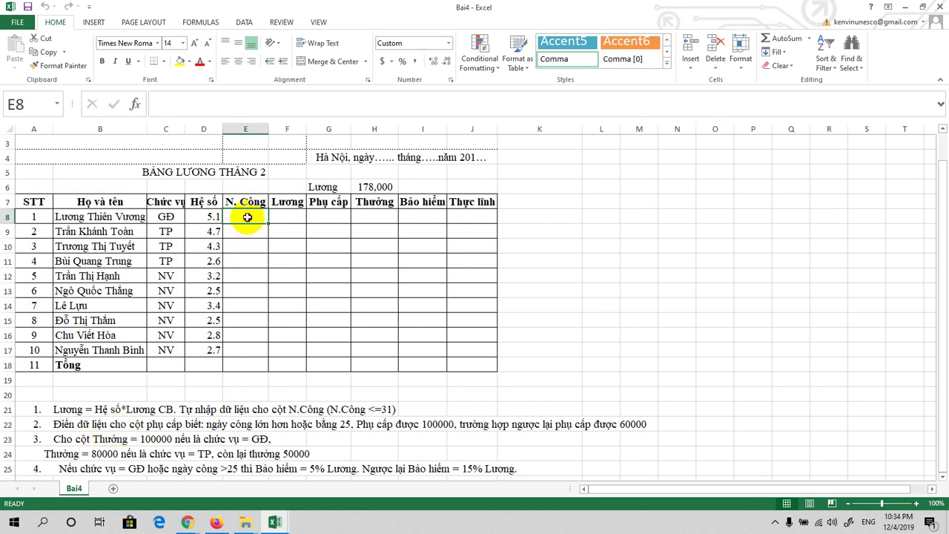
text(24)
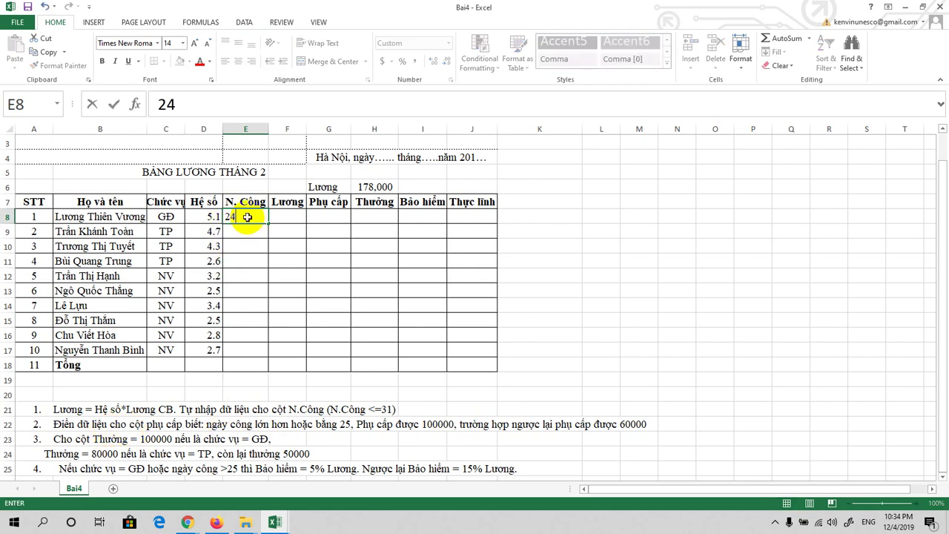
key(Return)
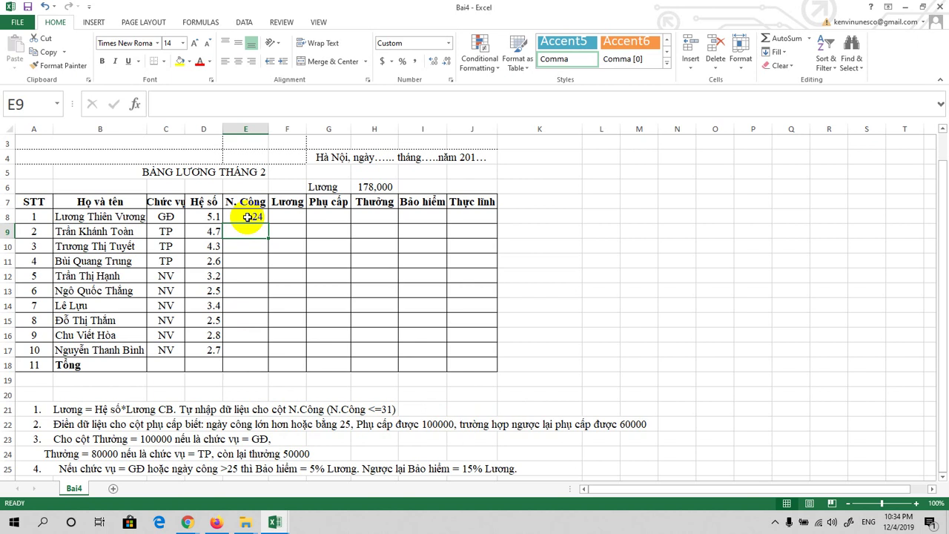
text(26)
key(Return)
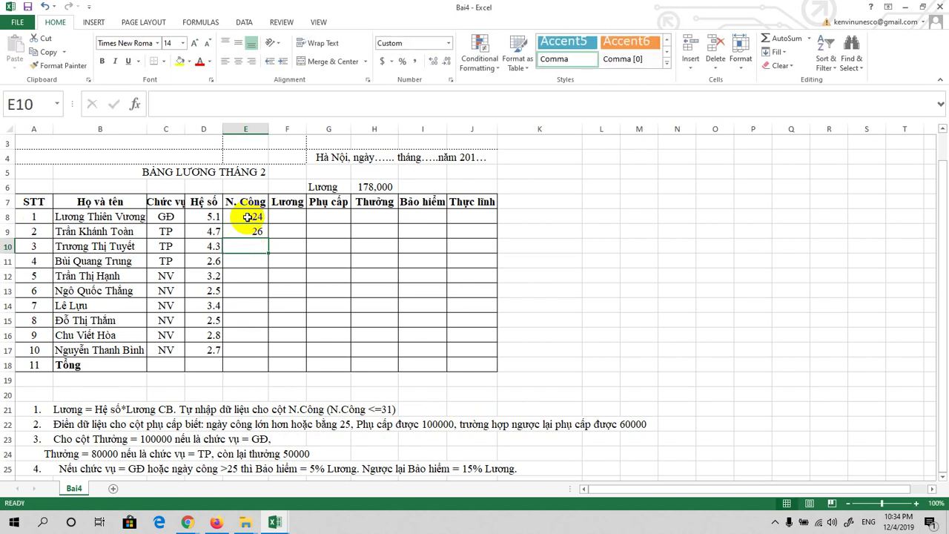
text(25)
key(Return)
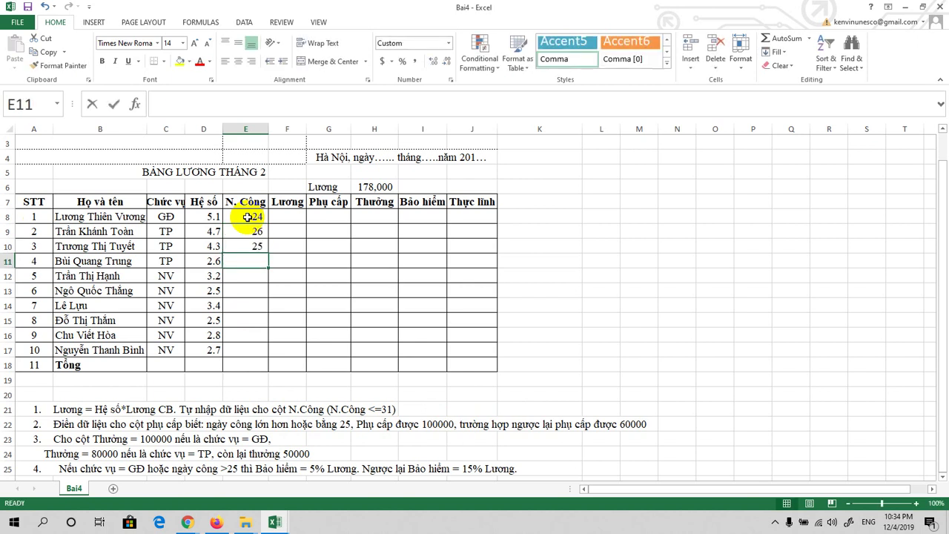
text(23)
key(Return)
text(22)
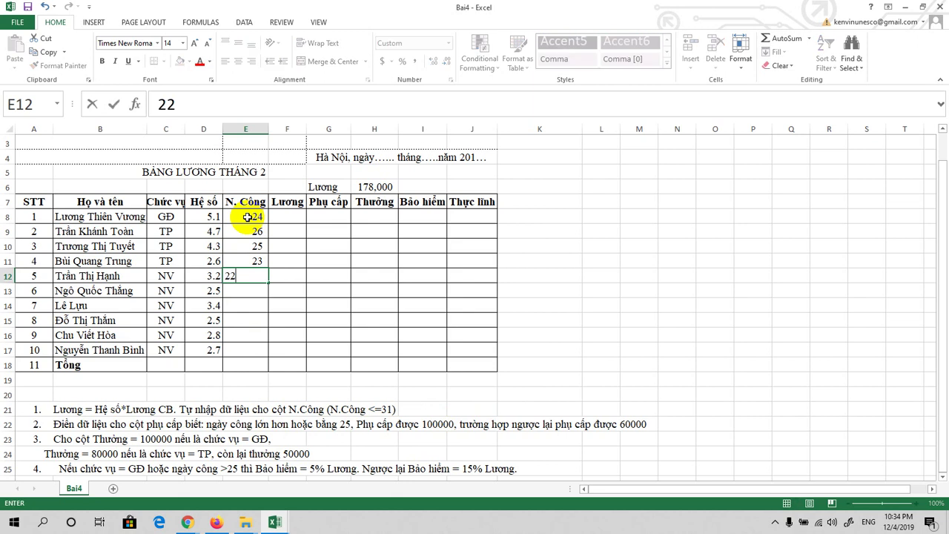
key(Return)
Step: Enter working days 24, 26, 24, 25, 23 for employees six to ten in E13:E17
text(24)
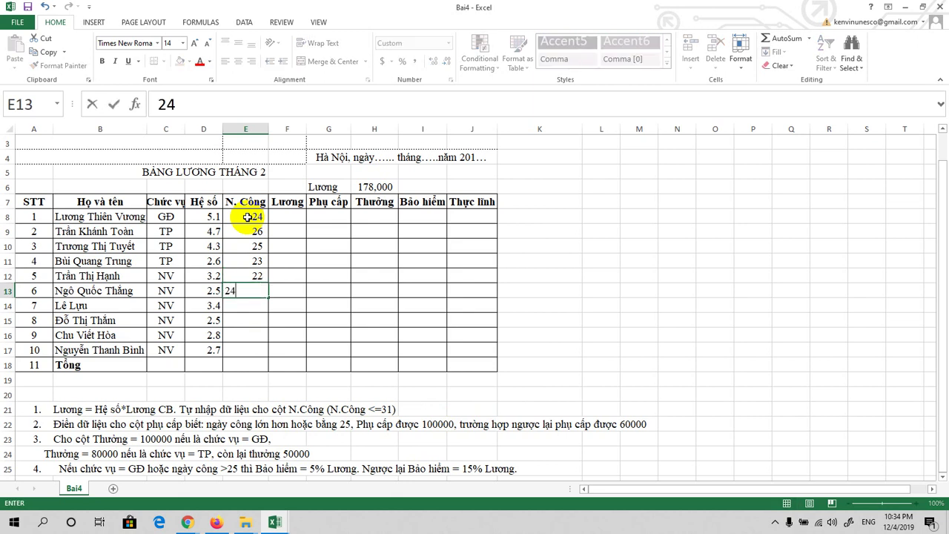
key(Return)
text(2)
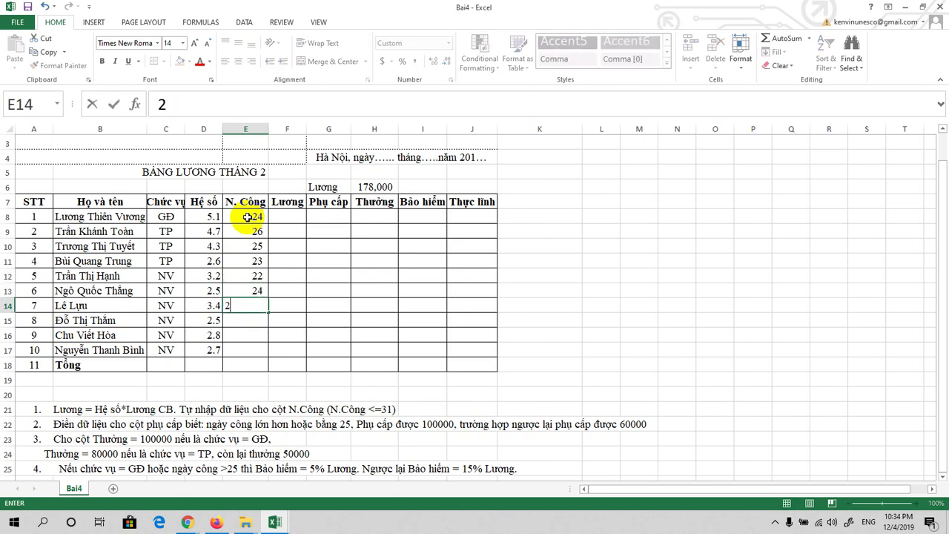
text(6)
key(Return)
text(24)
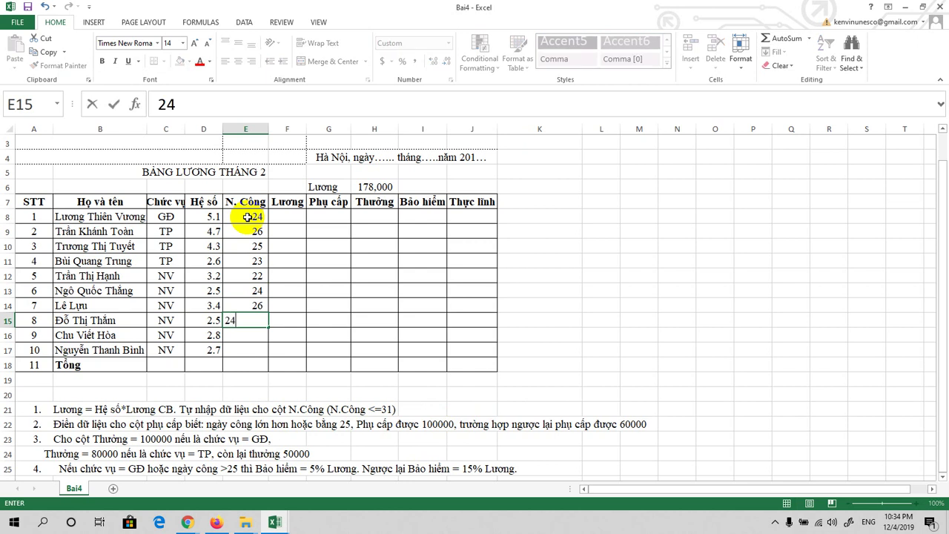
key(Return)
text(25)
key(Return)
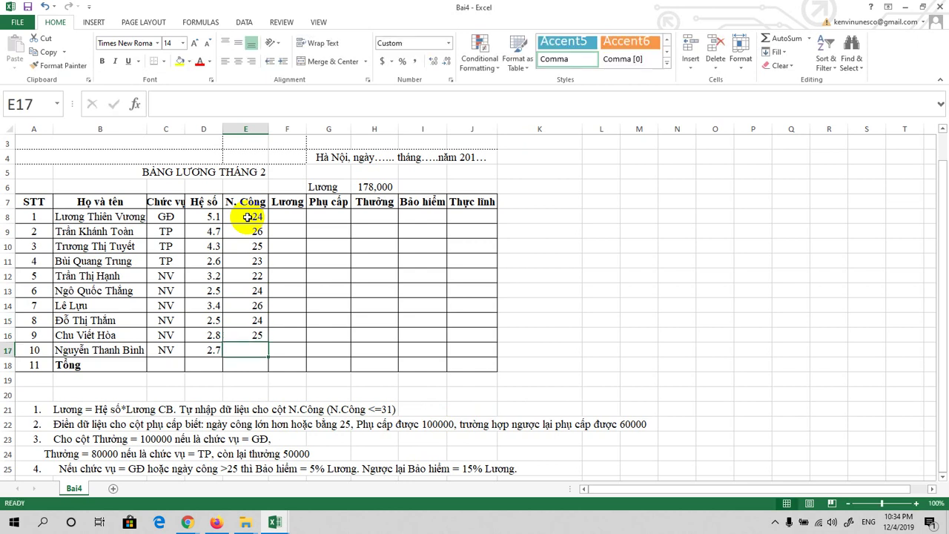
text(23)
key(Return)
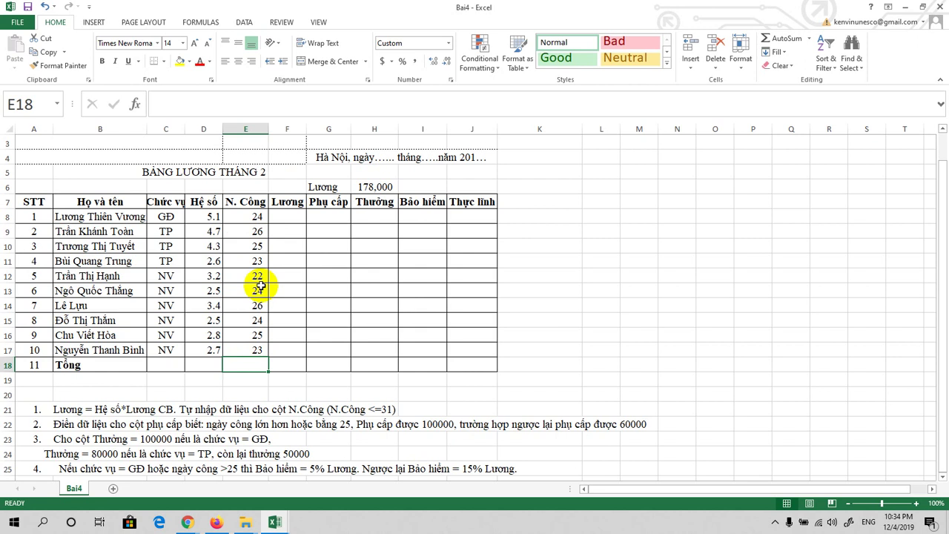
click(289, 214)
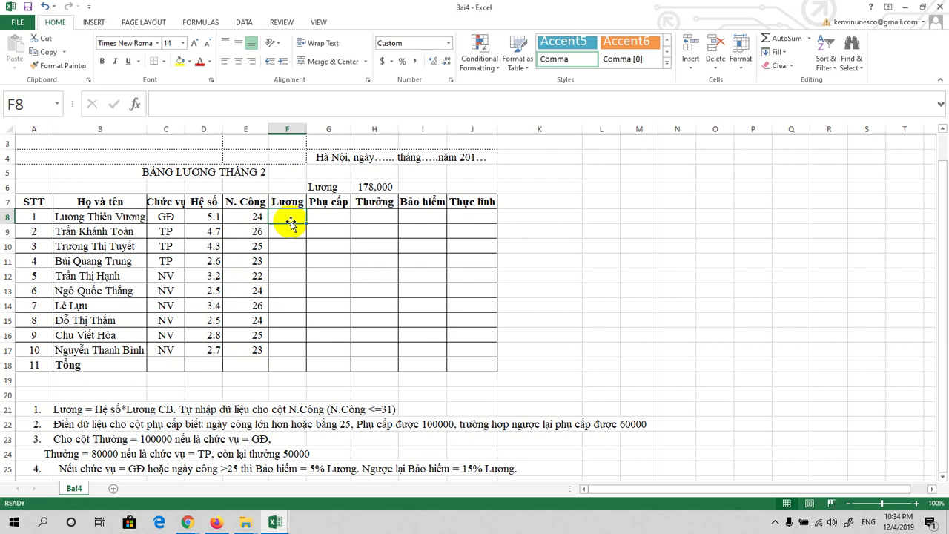
Step: Enter =D8*$H$6 in F8 so the first employee's Lương shows 907,800
text(=)
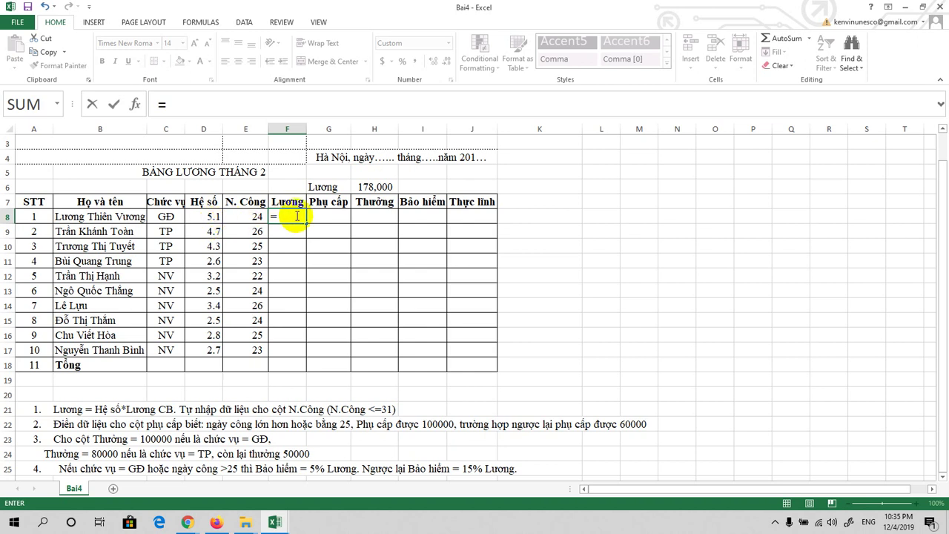
text(D8*$h$)
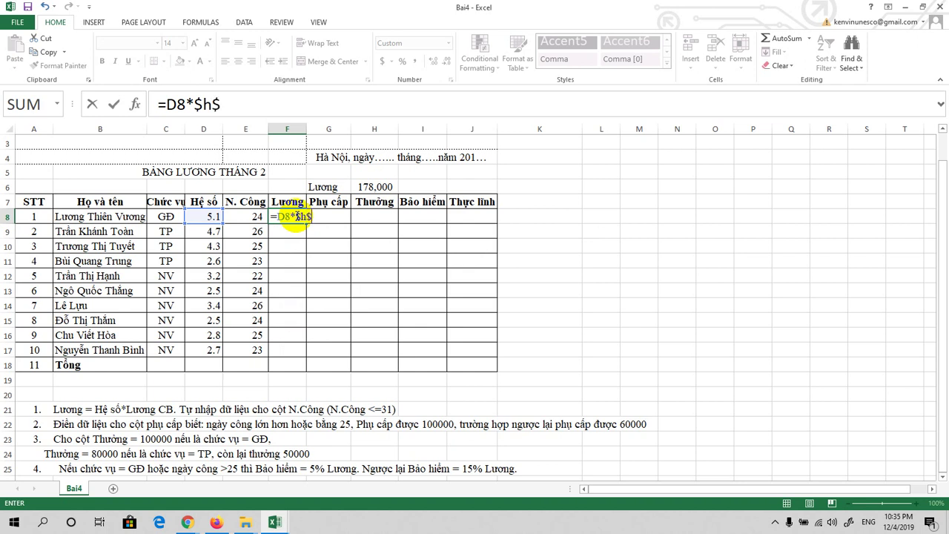
text(6)
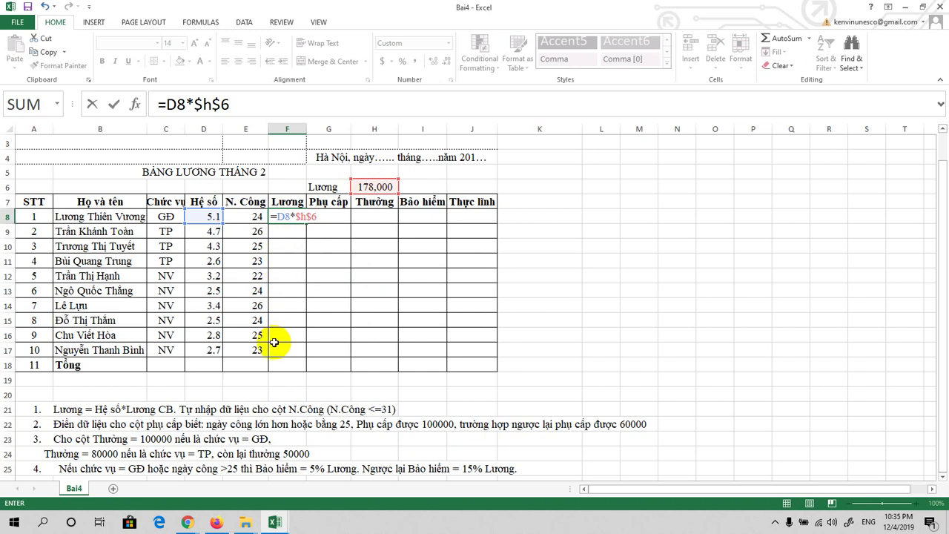
key(Return)
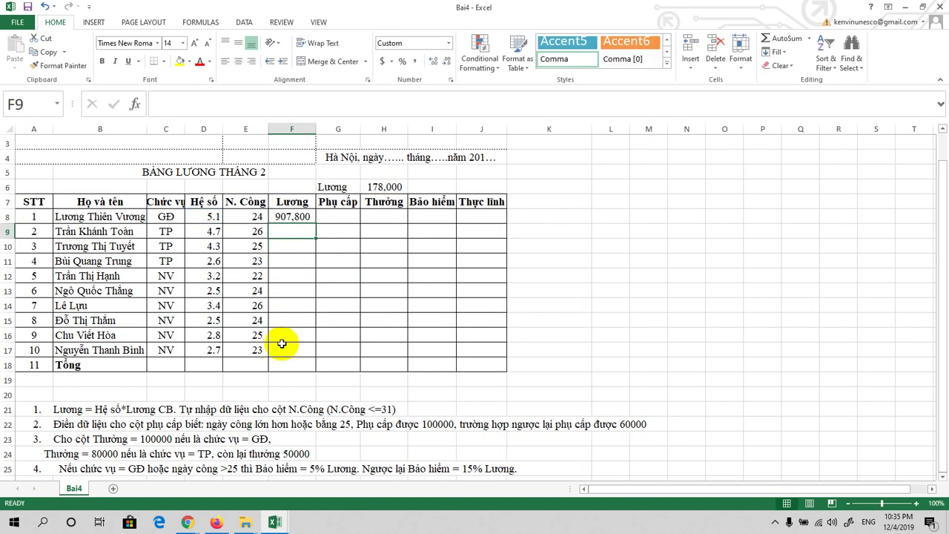
click(299, 215)
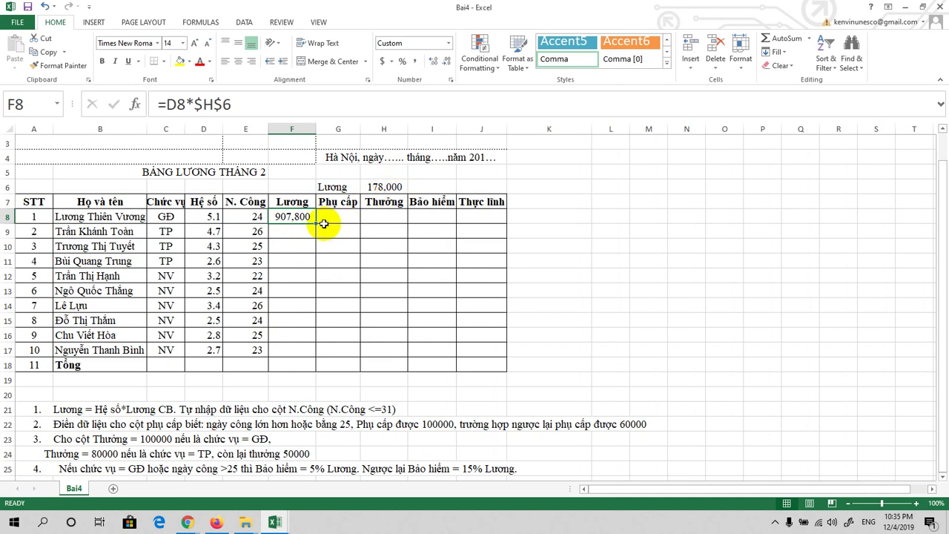
Step: Copy the F8 salary formula down through F17 for all ten employees
drag(315, 223, 314, 352)
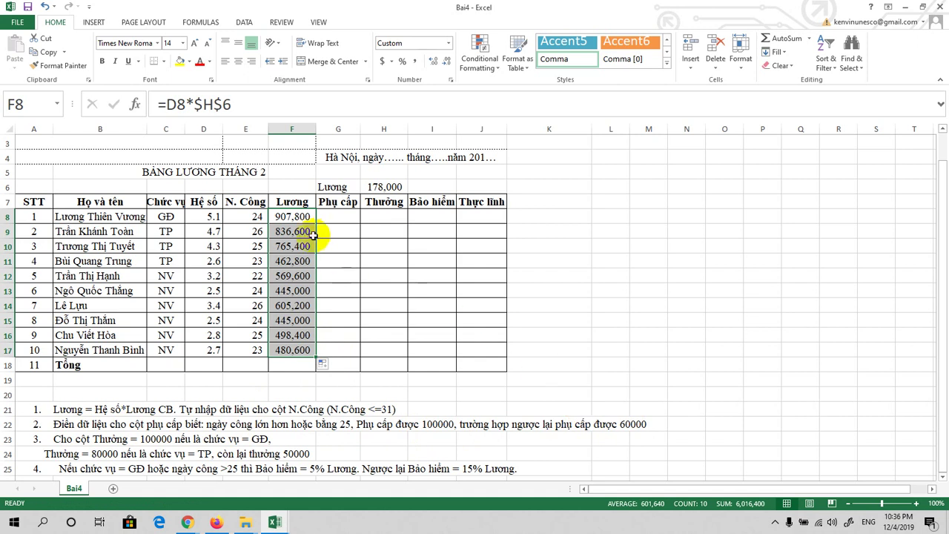
click(335, 213)
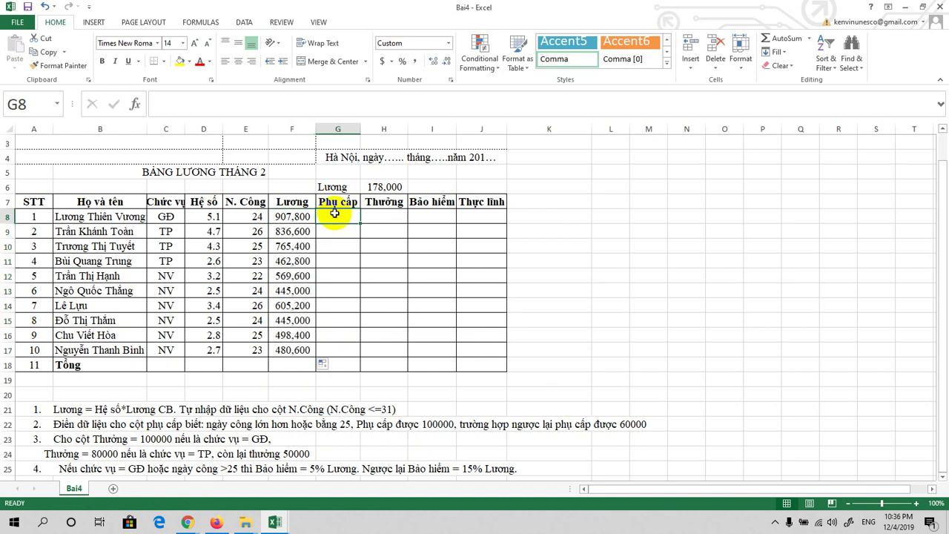
Step: Enter =IF(E8>=25,100000,60000) in G8, correcting the mistyped period after 25 to a comma
text(=i)
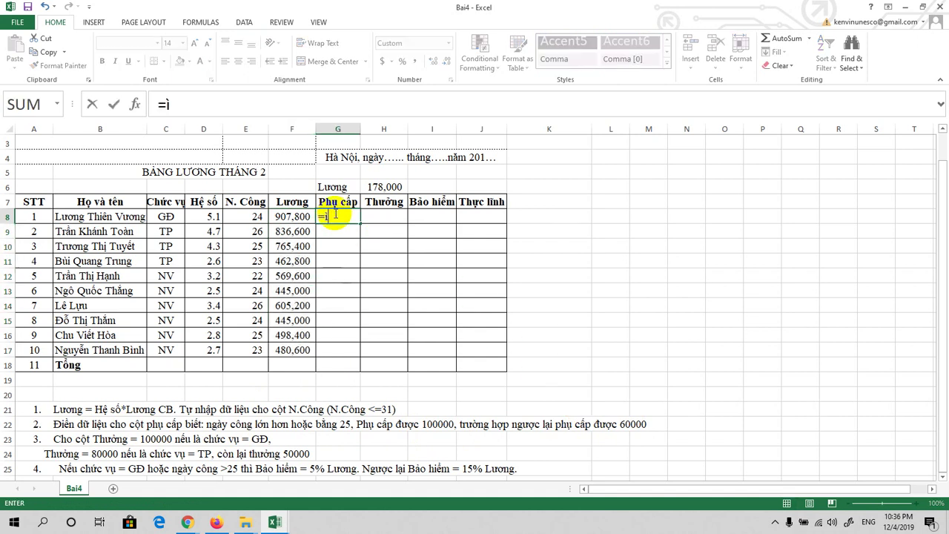
text(f()
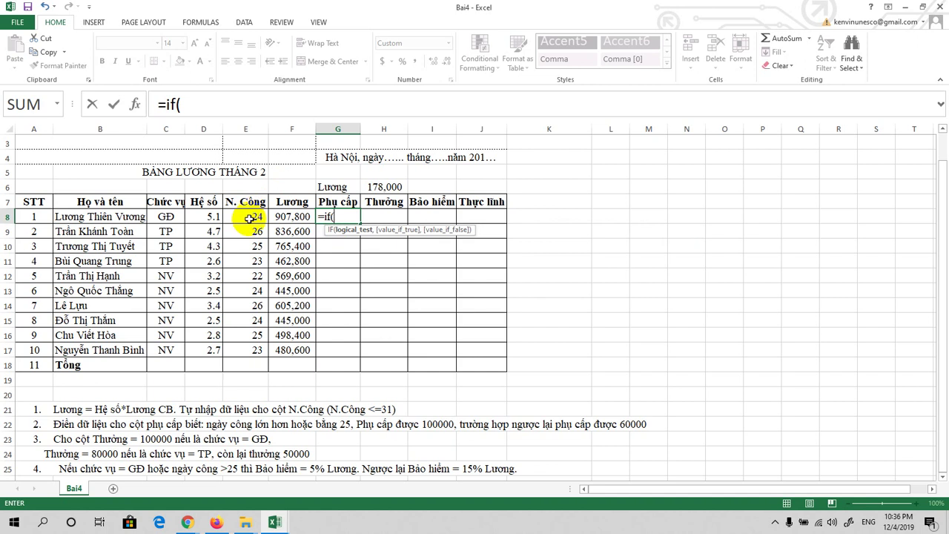
text(e)
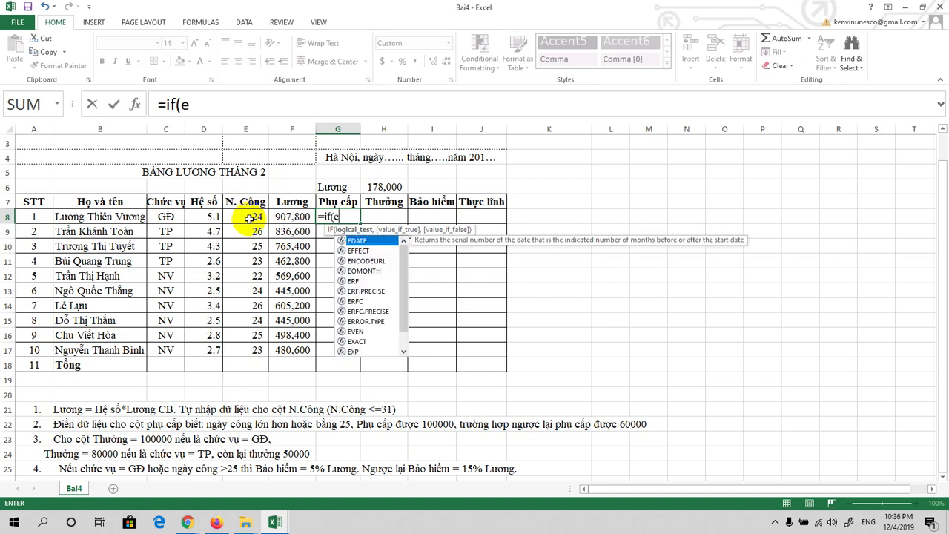
text(8)
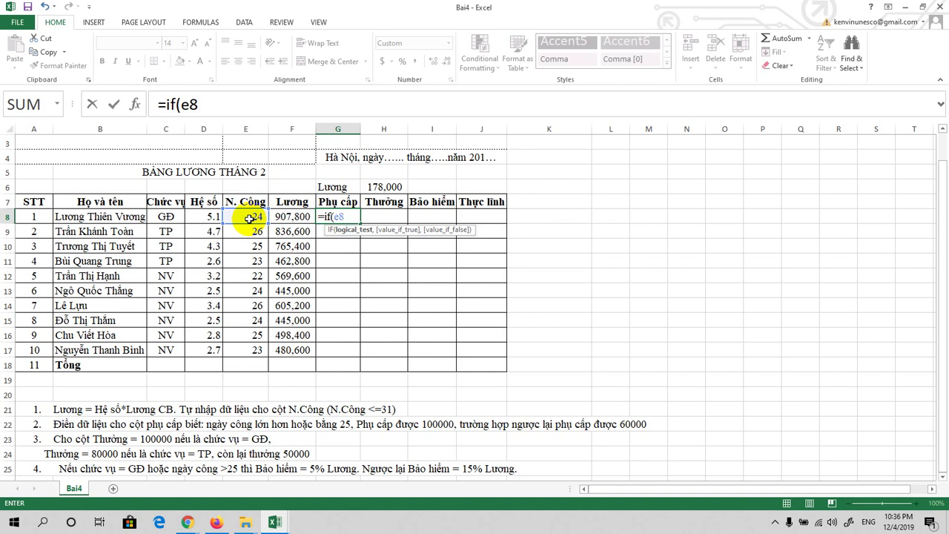
text(>)
text(=25.)
text(100)
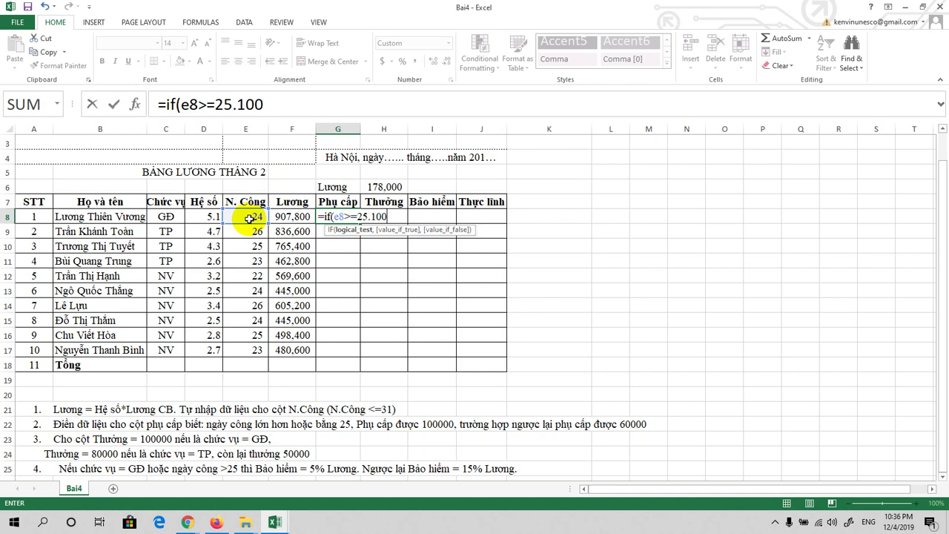
text(00)
text(0)
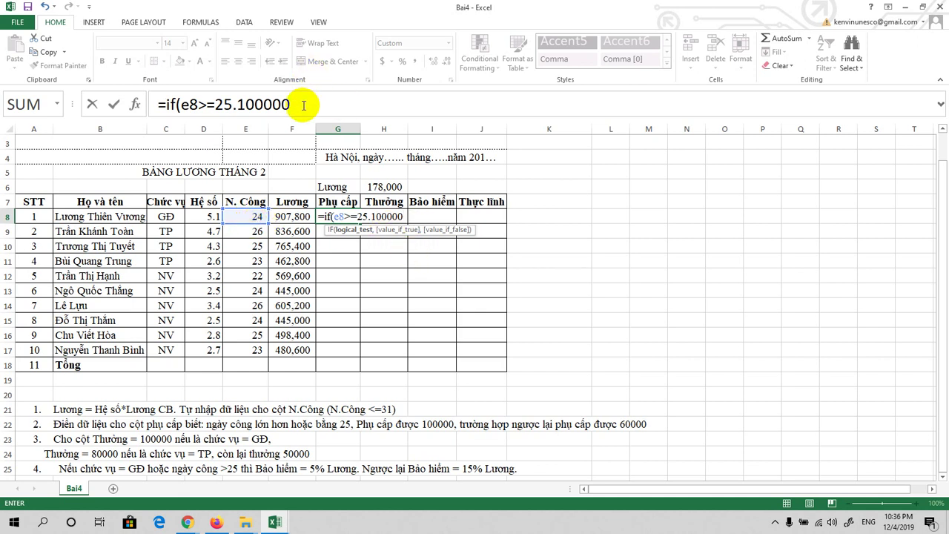
click(237, 105)
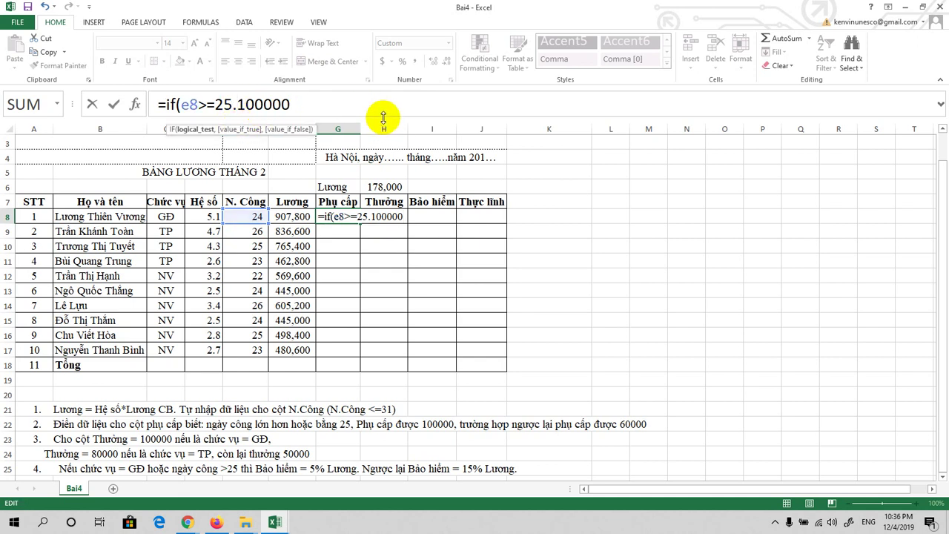
drag(383, 117, 382, 157)
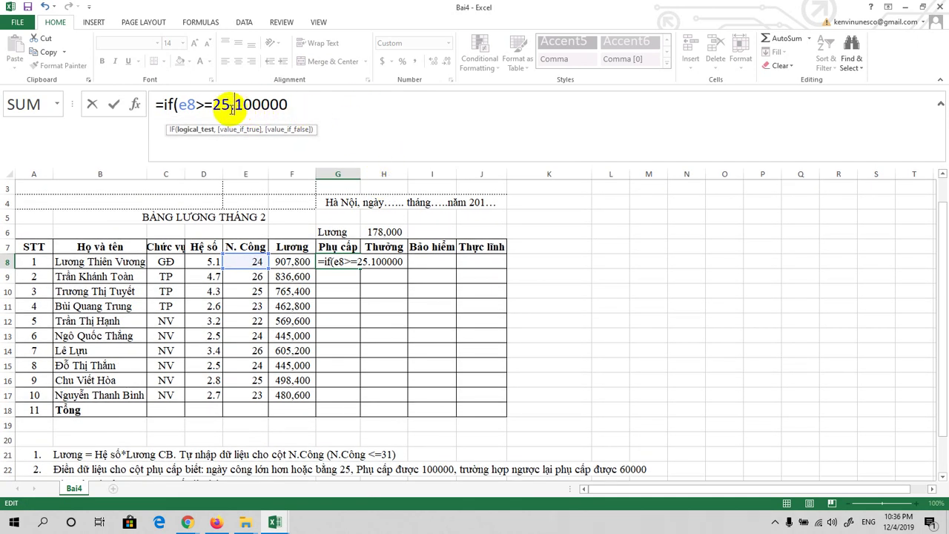
key(BackSpace)
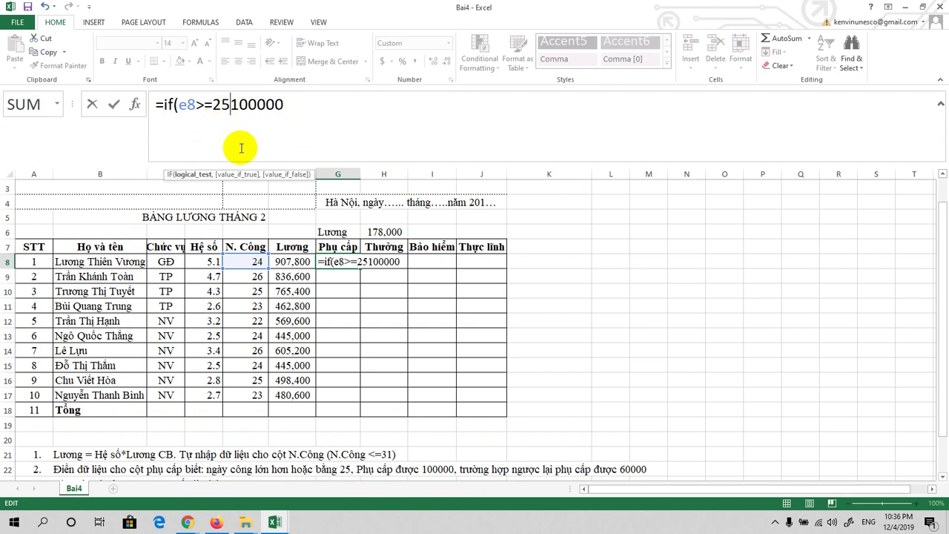
text(,)
click(308, 106)
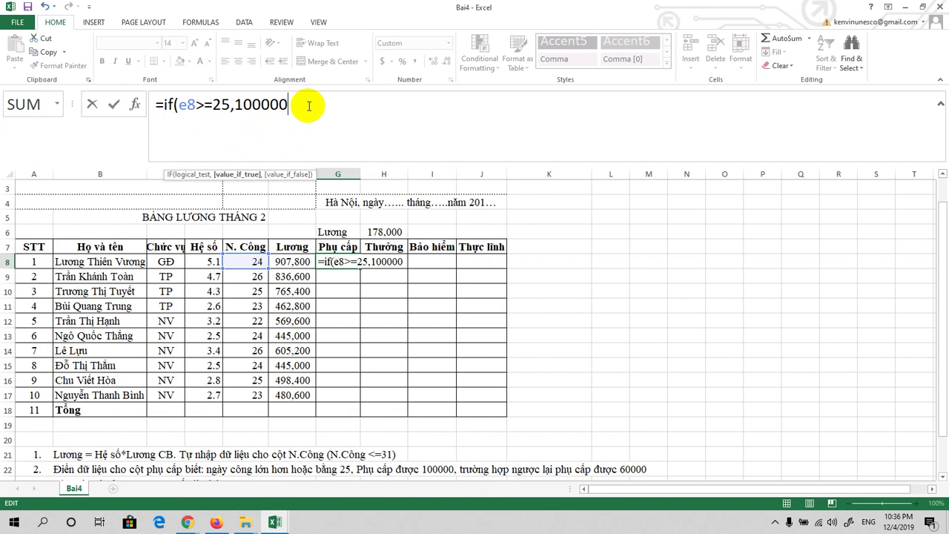
text(,6)
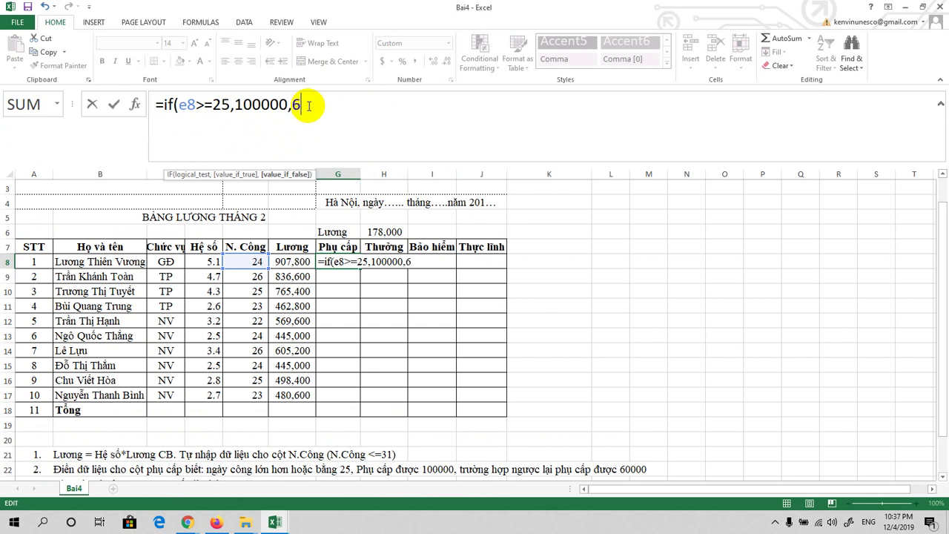
text(000)
text(0)
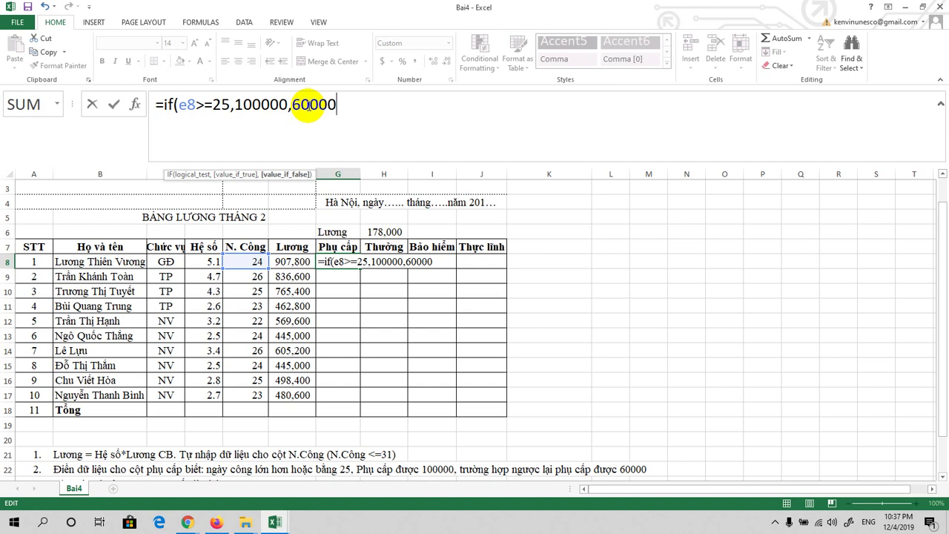
text())
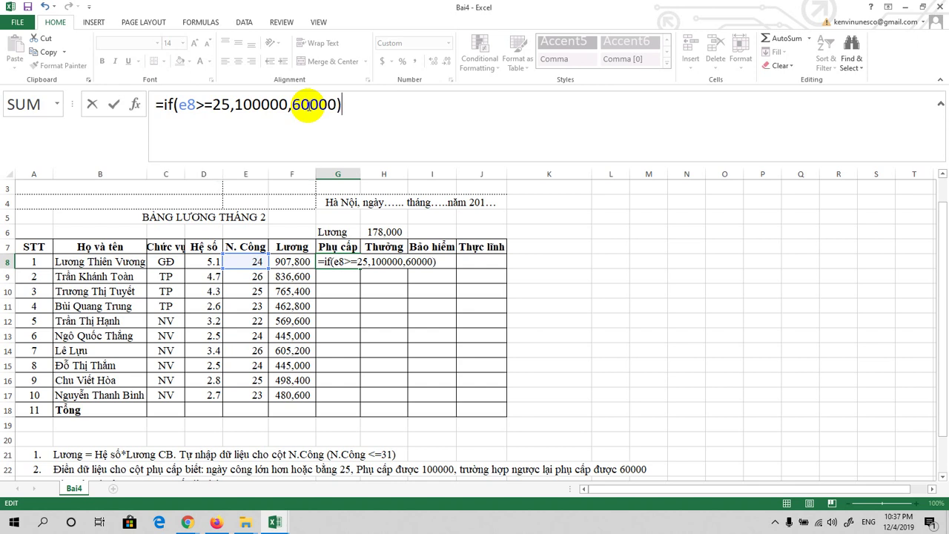
key(Return)
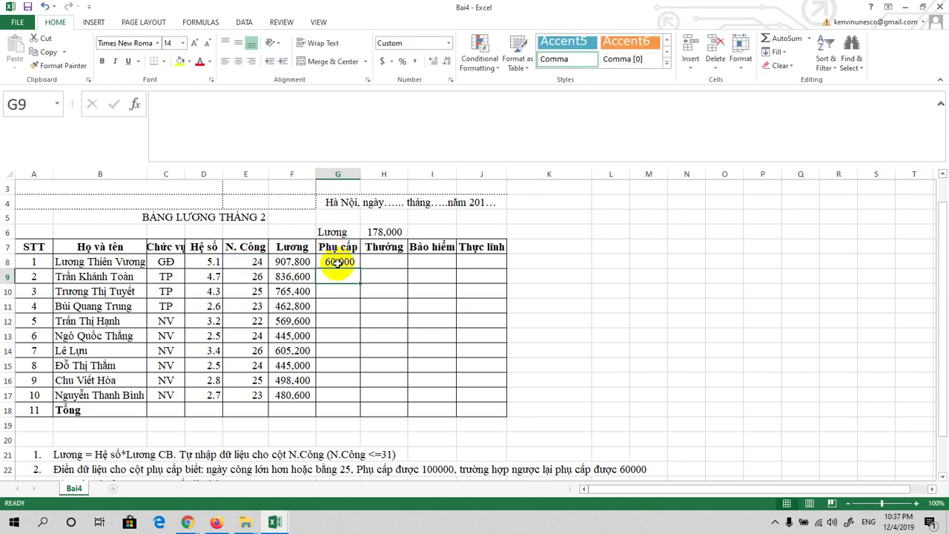
Step: Change G8's false-case allowance from 60000 to 600000
click(345, 264)
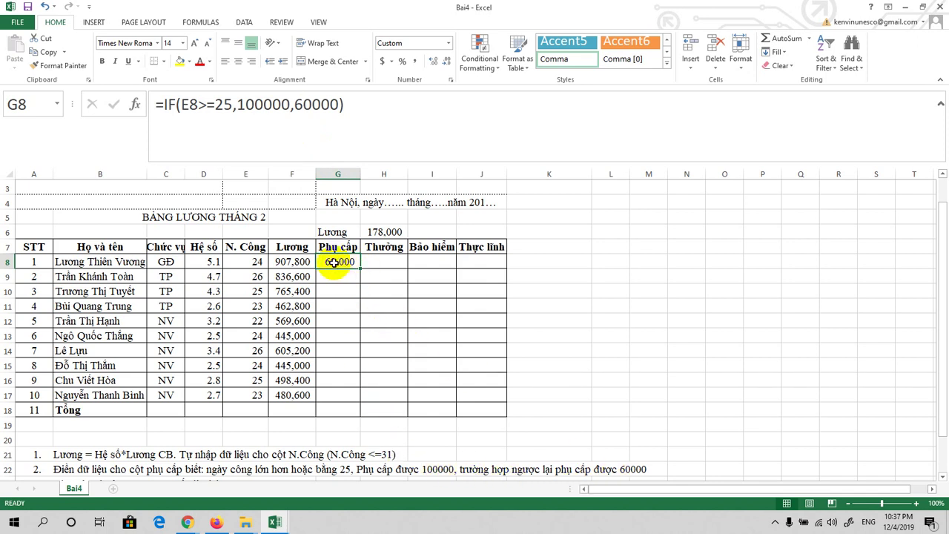
click(316, 104)
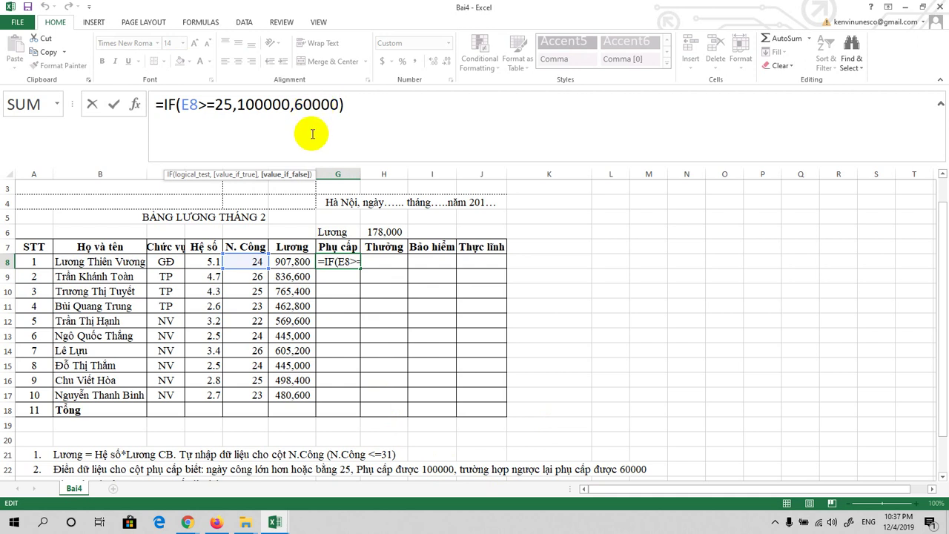
text(0)
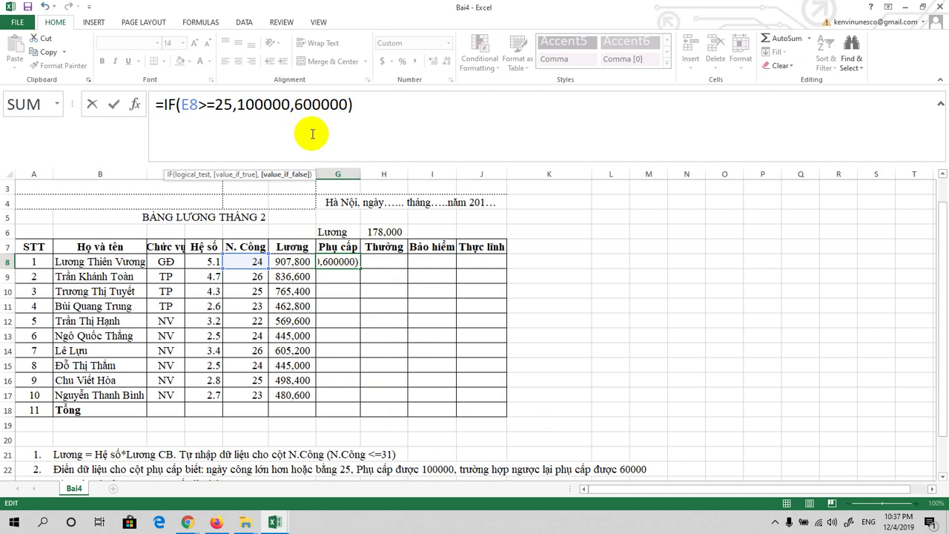
key(Return)
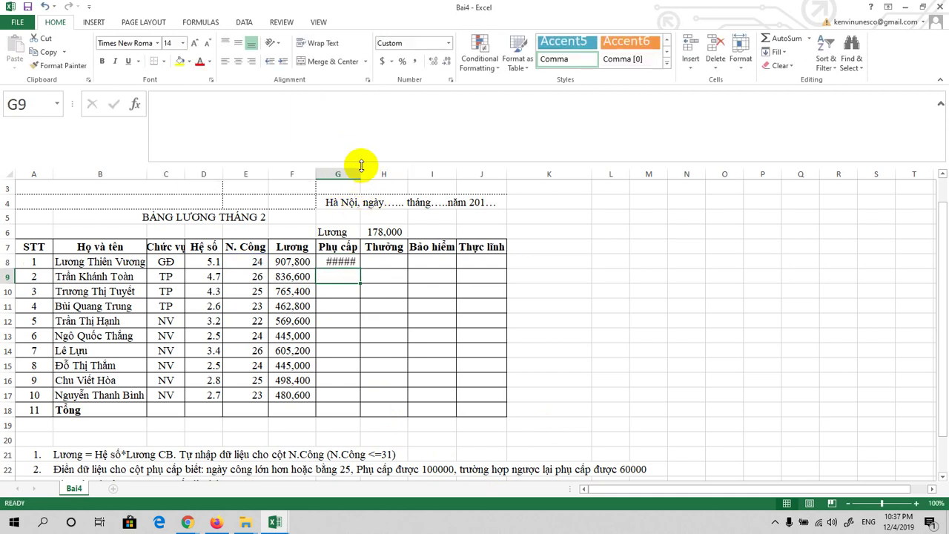
Step: Widen column G and copy the allowance formula down to G17
drag(361, 171, 383, 171)
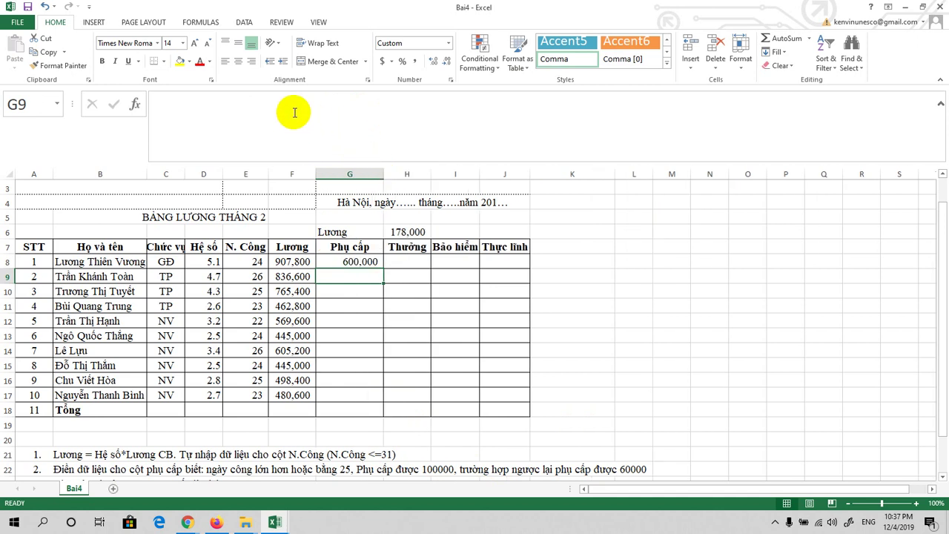
click(376, 261)
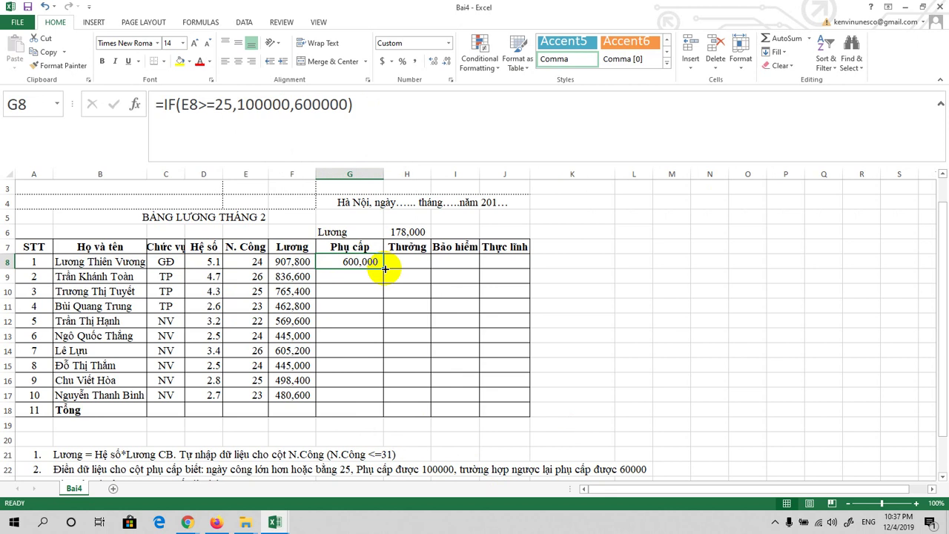
drag(384, 268, 382, 396)
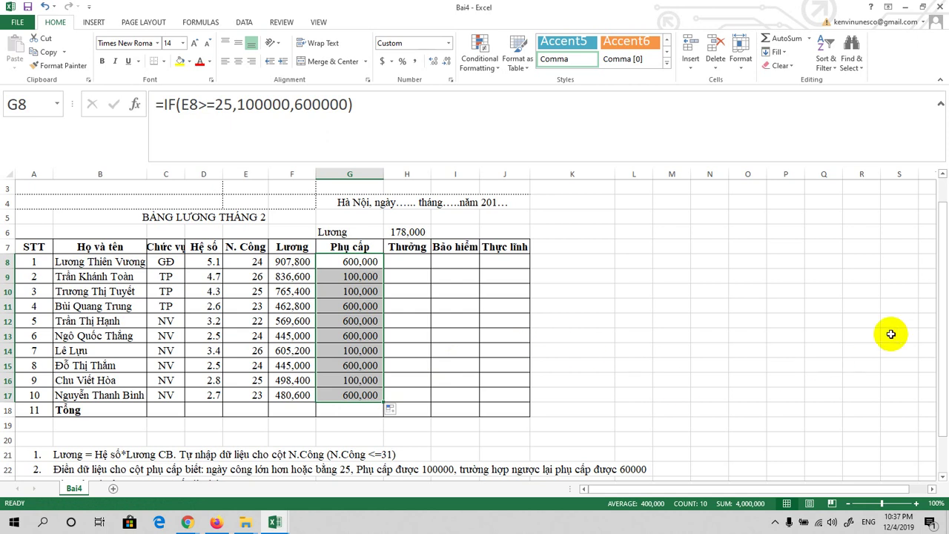
drag(941, 297, 940, 347)
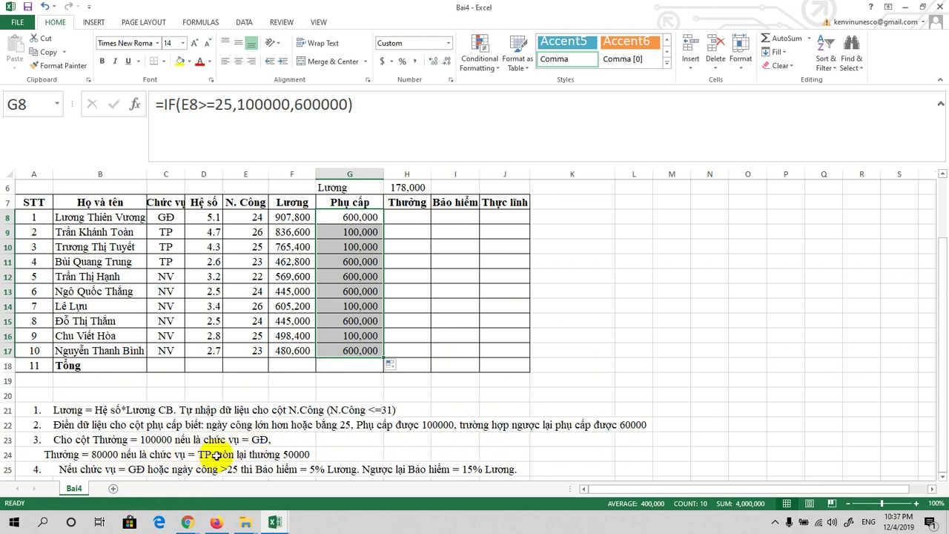
Step: Start H8's bonus formula with =if(C8="GĐ, returning 100000 for GĐ
click(401, 219)
text(=)
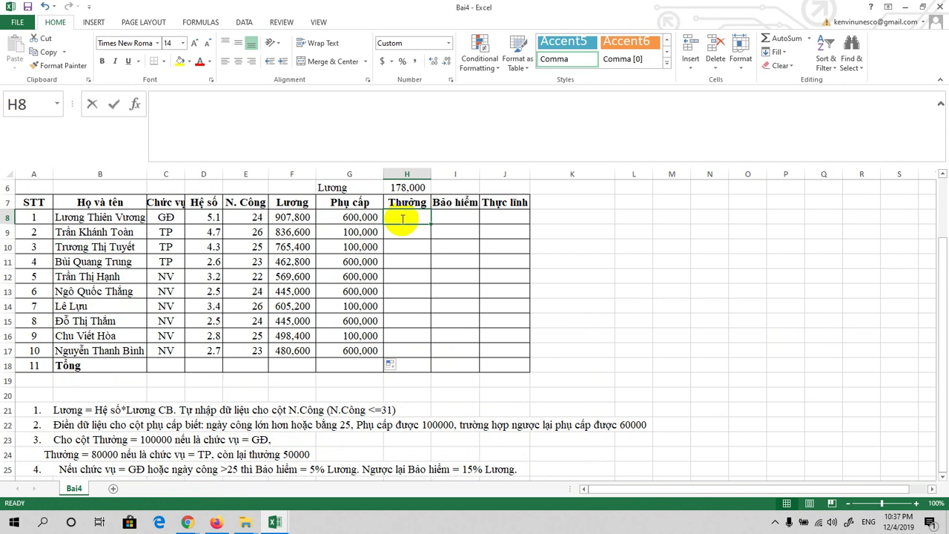
text(if)
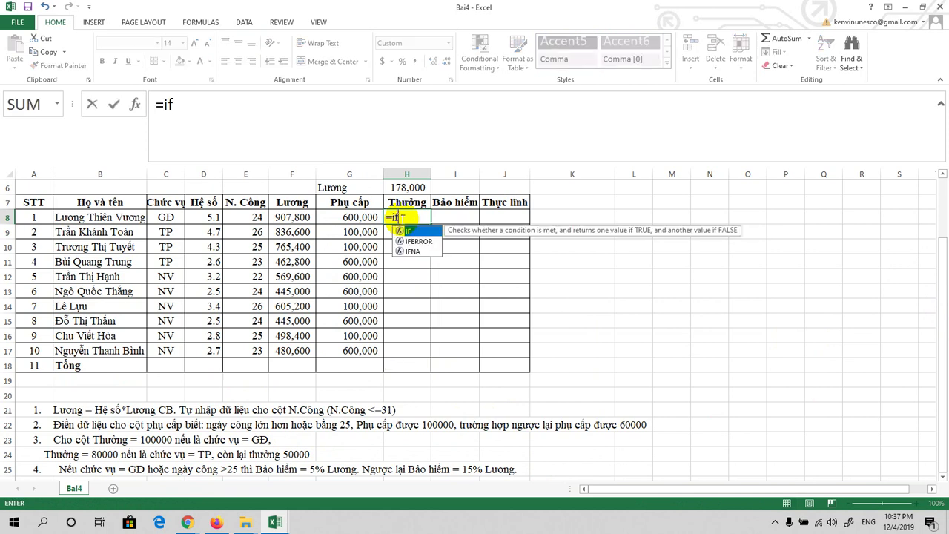
click(266, 120)
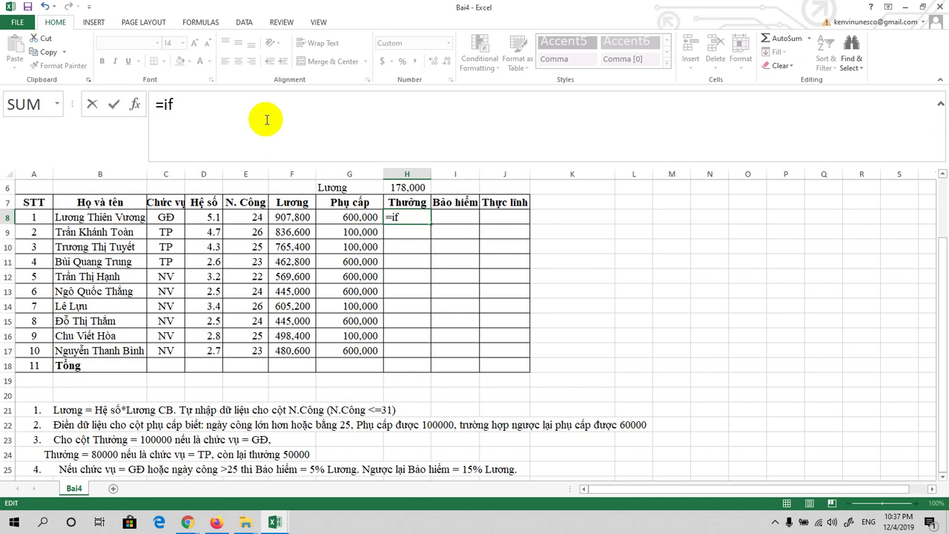
text(()
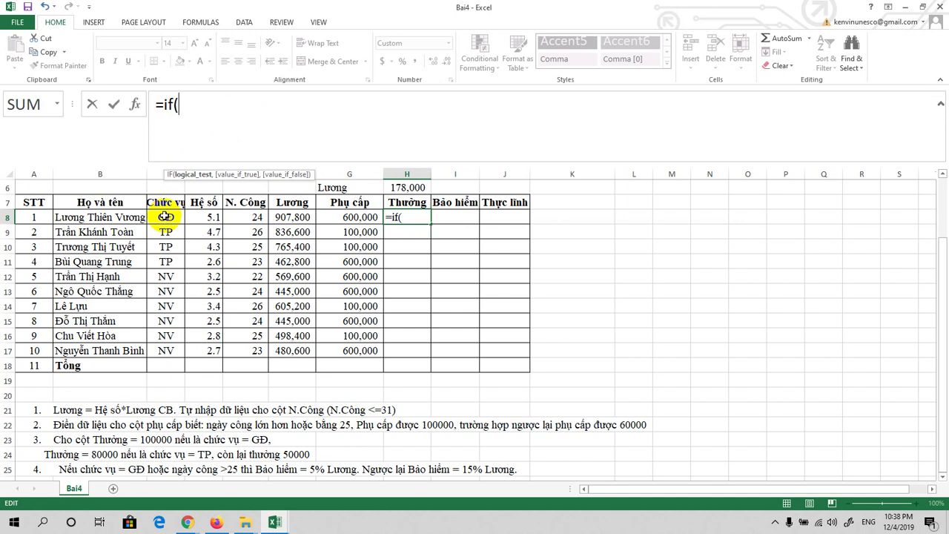
text(C)
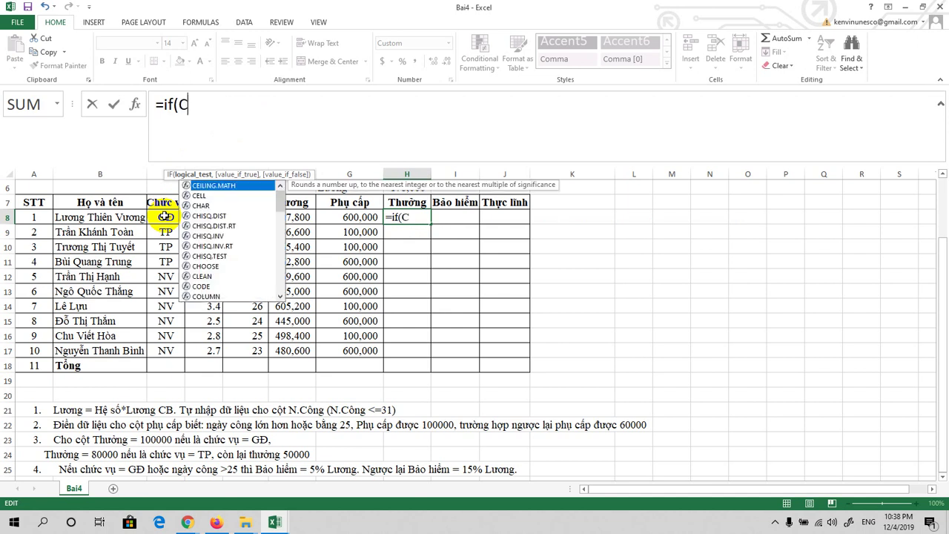
text(8)
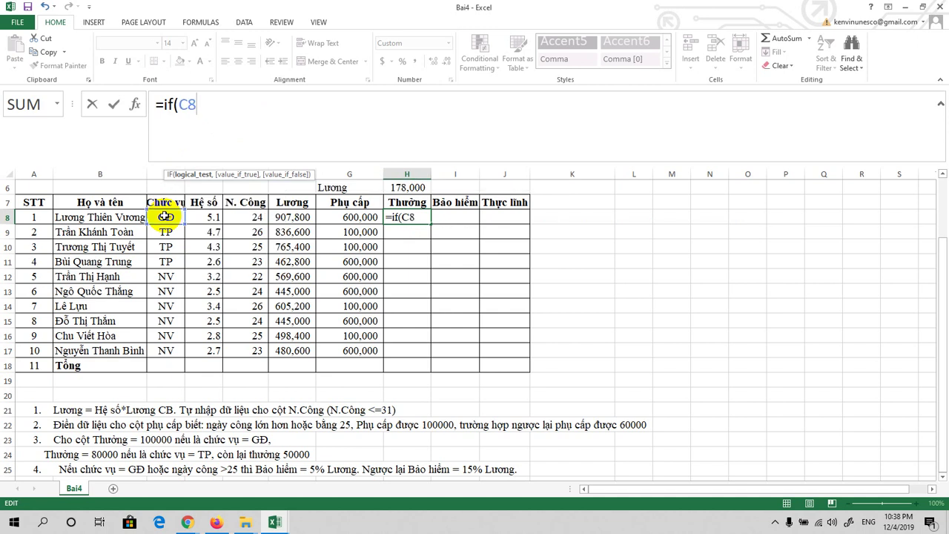
text(=)
text("G)
text(Đ)
text(,)
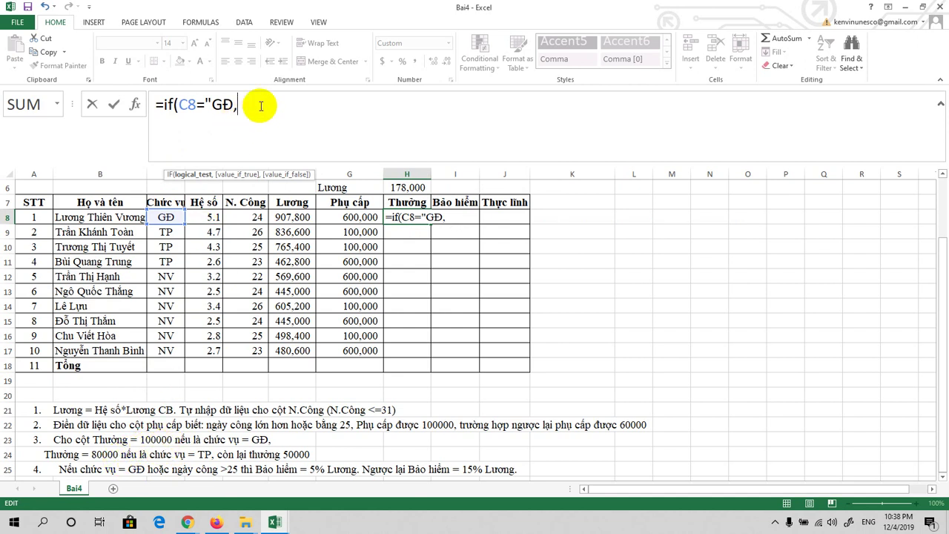
text(100)
text(000)
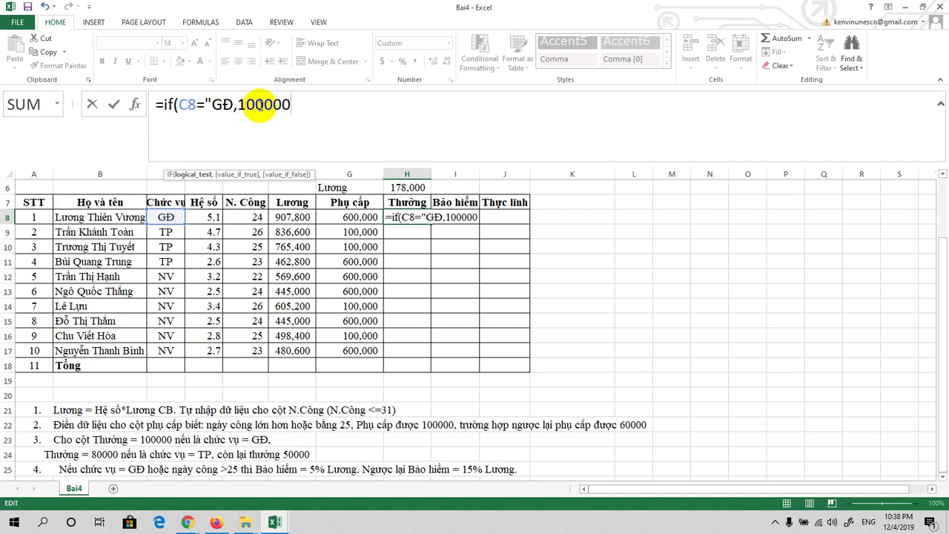
Step: Add the nested IF giving 80000 for TP and 50000 otherwise
click(264, 108)
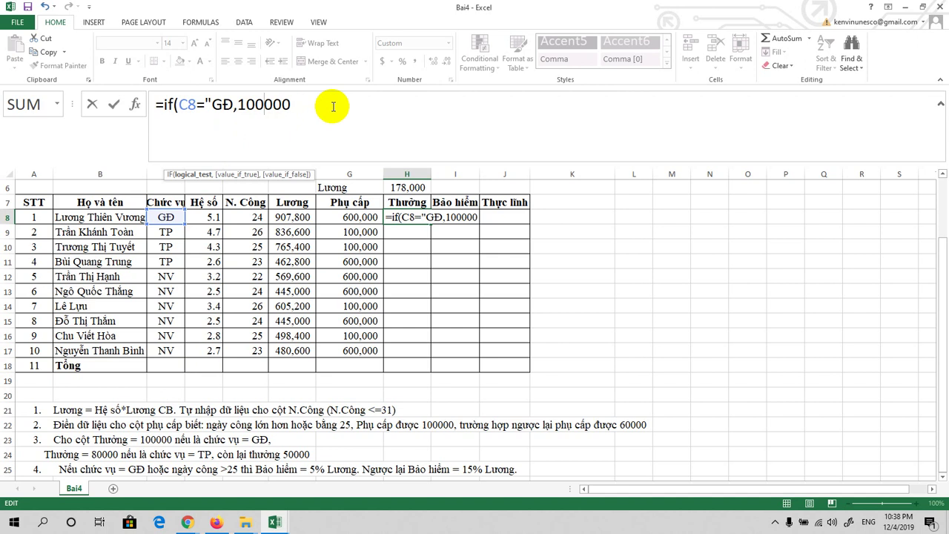
click(333, 106)
text(,)
text(if)
text((c)
text(8=")
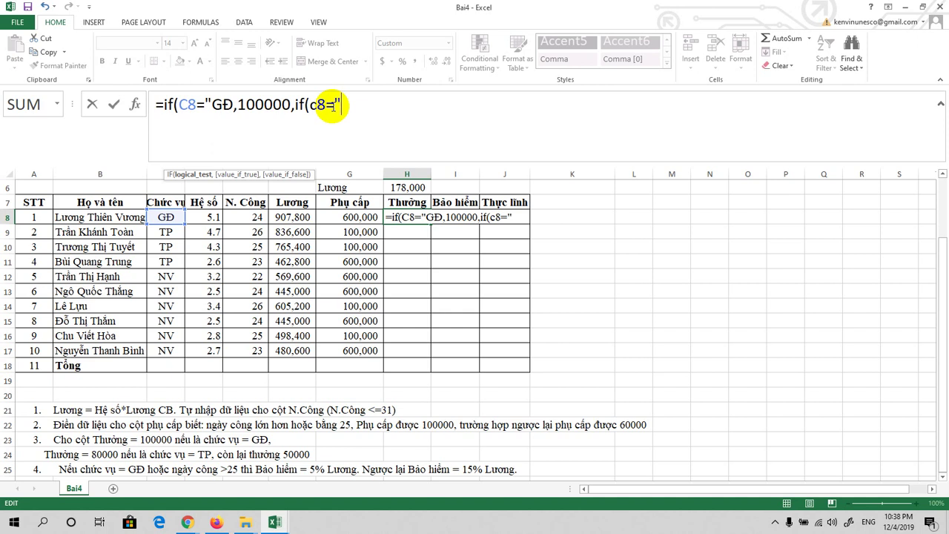
text(TP)
text(",)
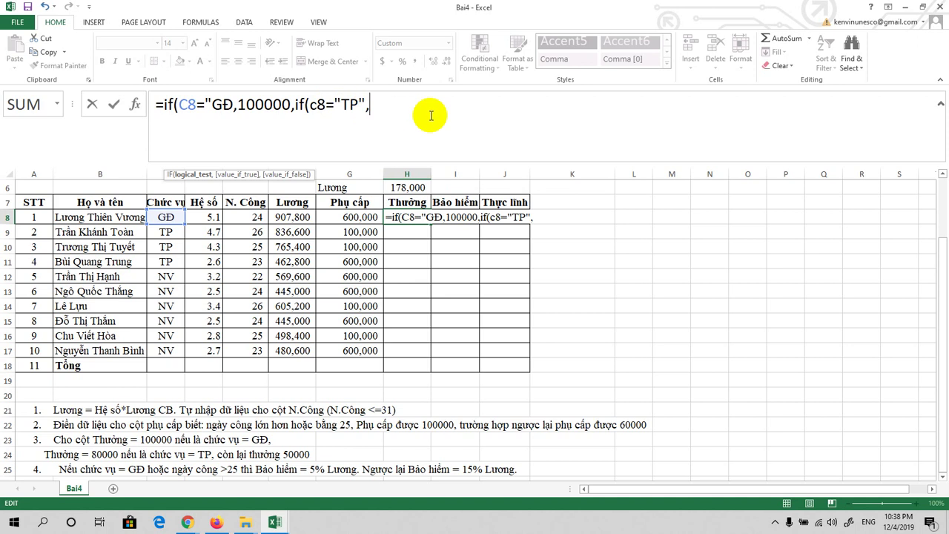
text(6)
key(BackSpace)
text(8)
text(000)
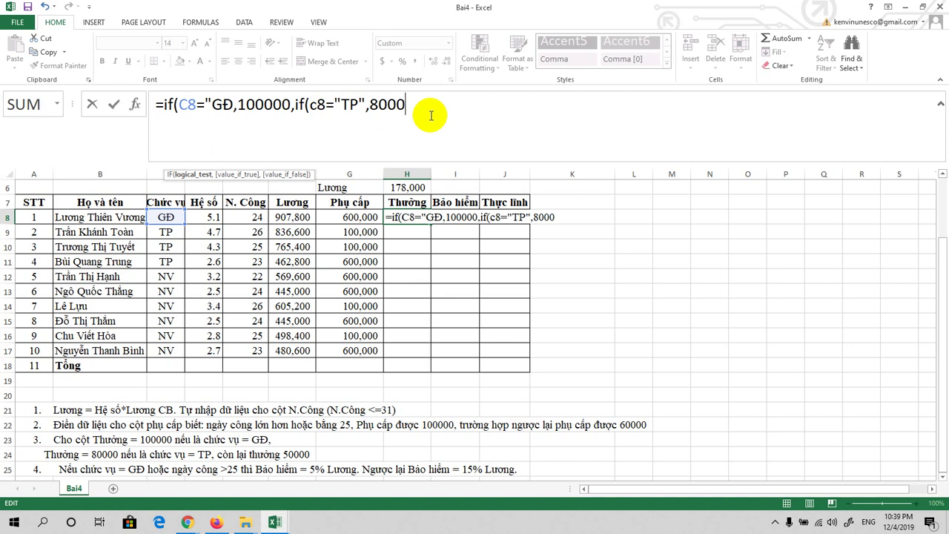
text(0)
text(,)
text(50)
text(000)
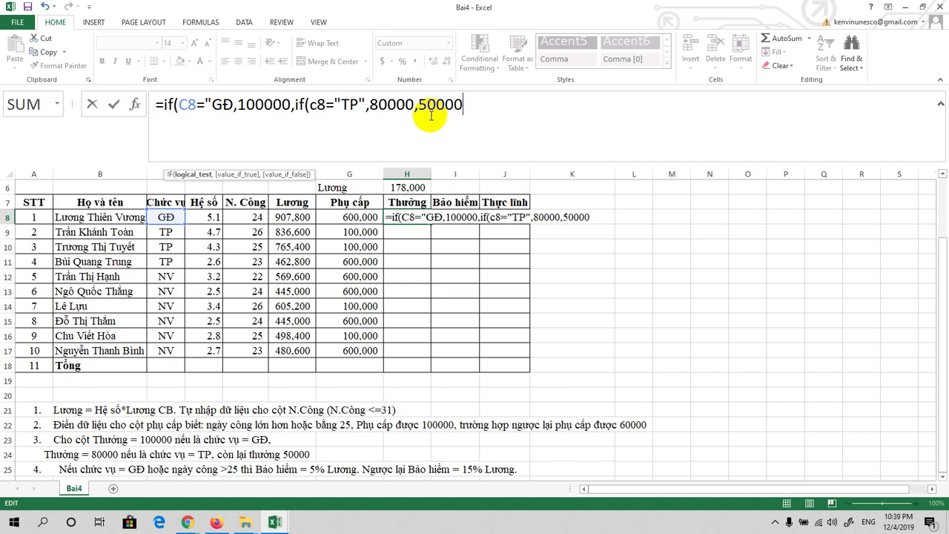
text())
text())
Step: Submit H8's bonus formula, accepting Excel's corrections and removing the doubled quote before TP
key(Return)
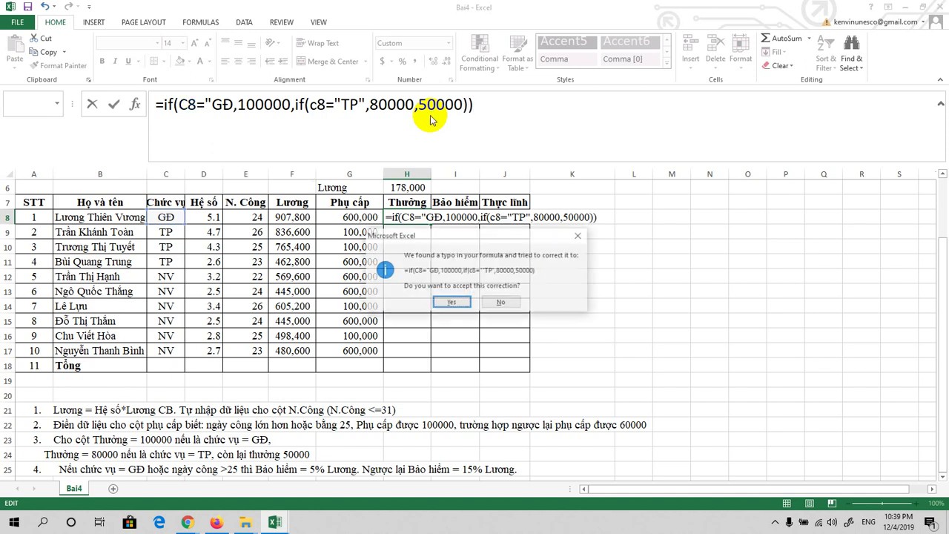
key(Return)
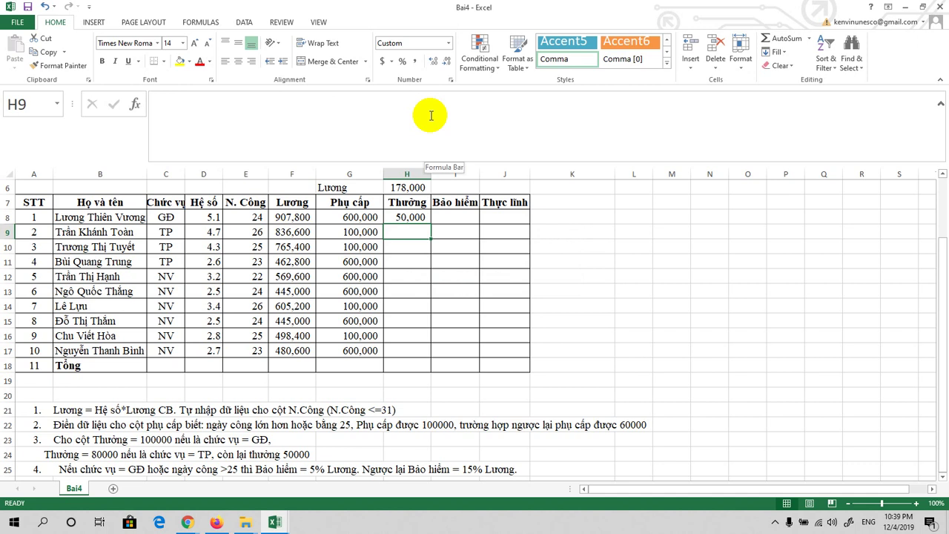
click(405, 215)
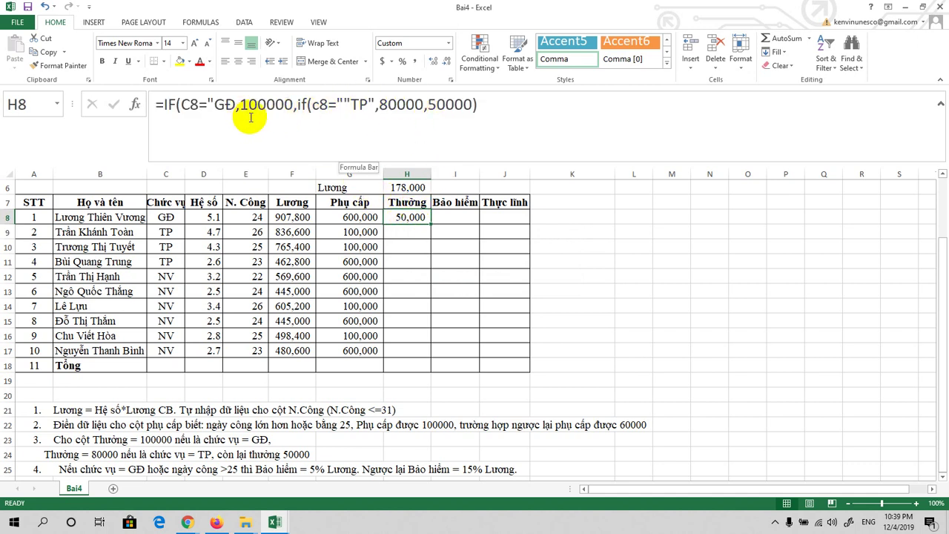
click(350, 104)
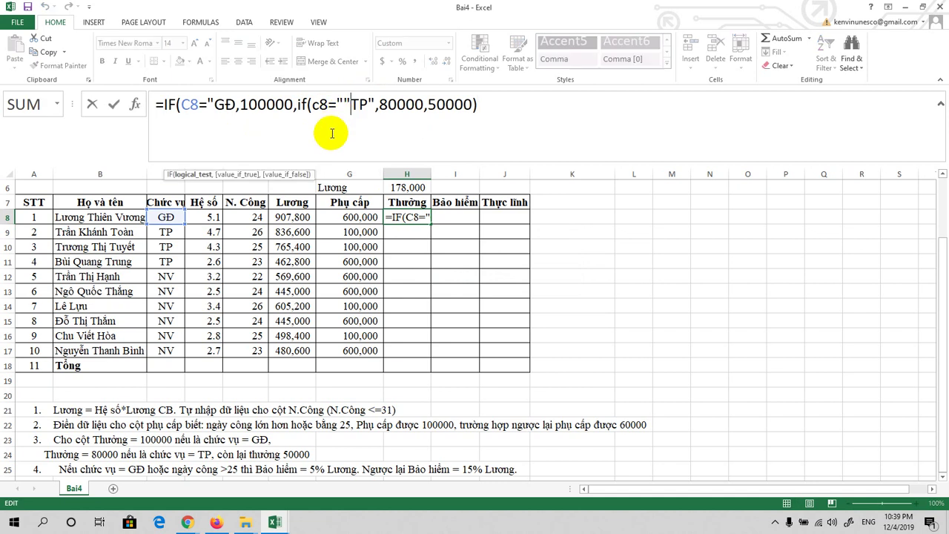
key(BackSpace)
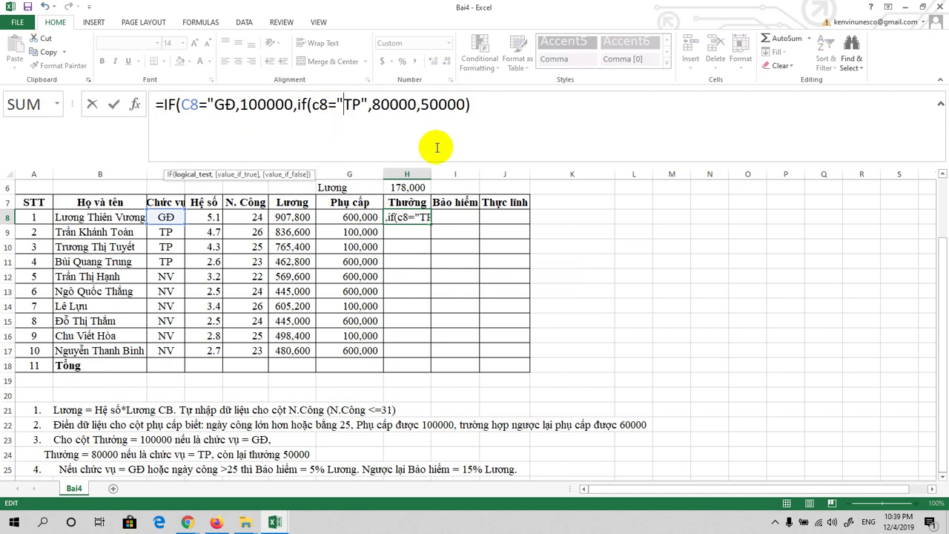
click(496, 104)
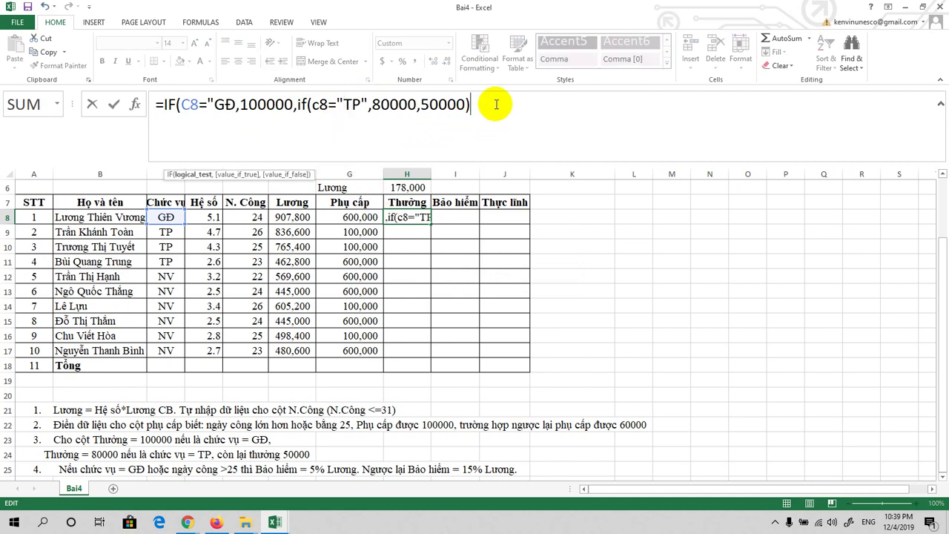
text())
key(Return)
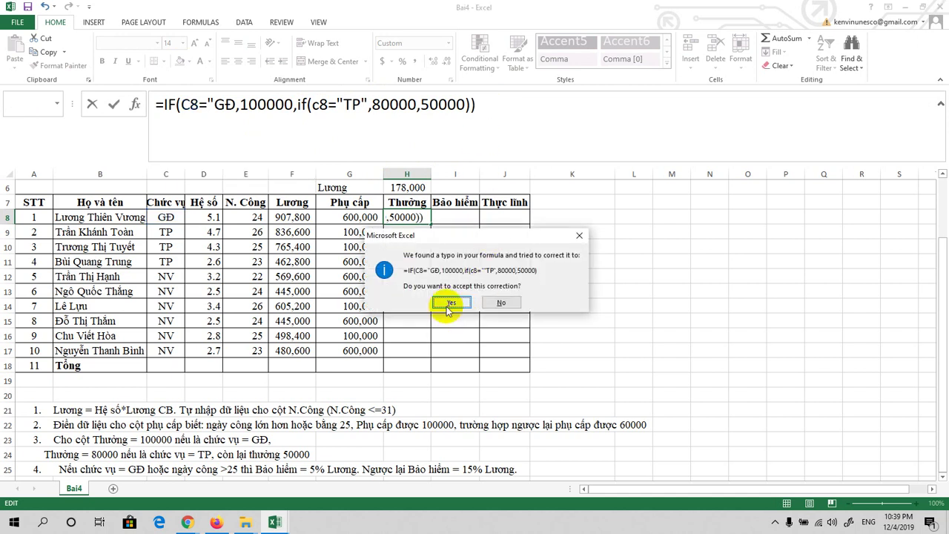
click(448, 307)
Step: Fix H8 to =IF(C8="GĐ",100000,IF(C8="TP",80000,50000)) by adding the quote after GĐ
click(410, 215)
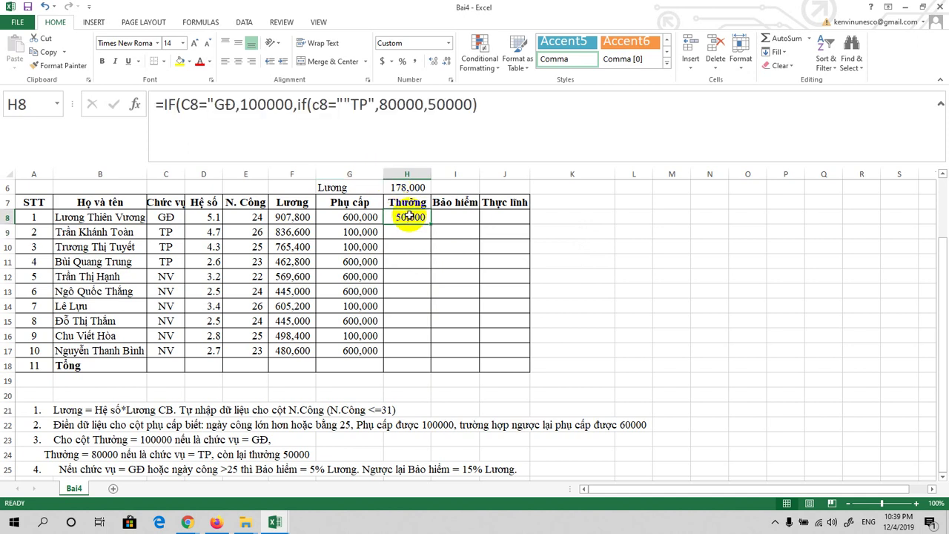
click(238, 112)
text(")
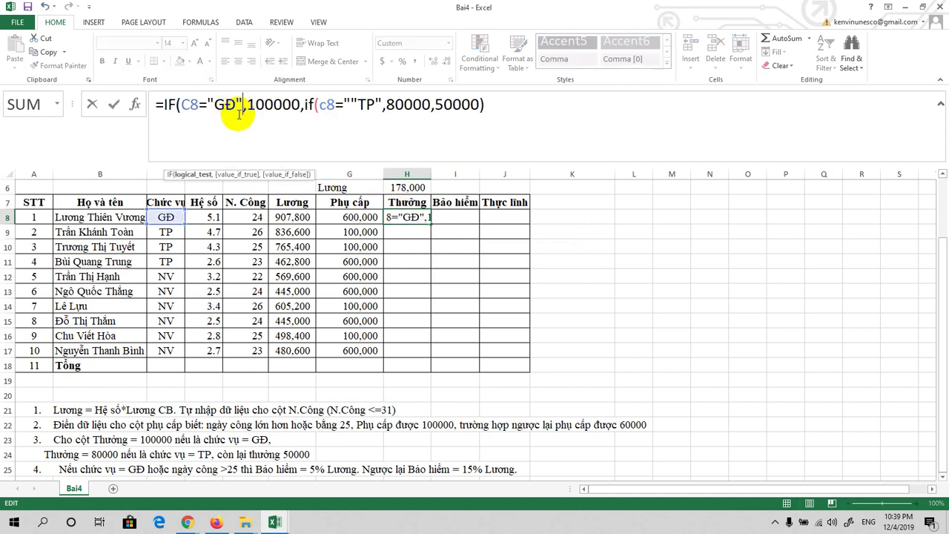
click(532, 104)
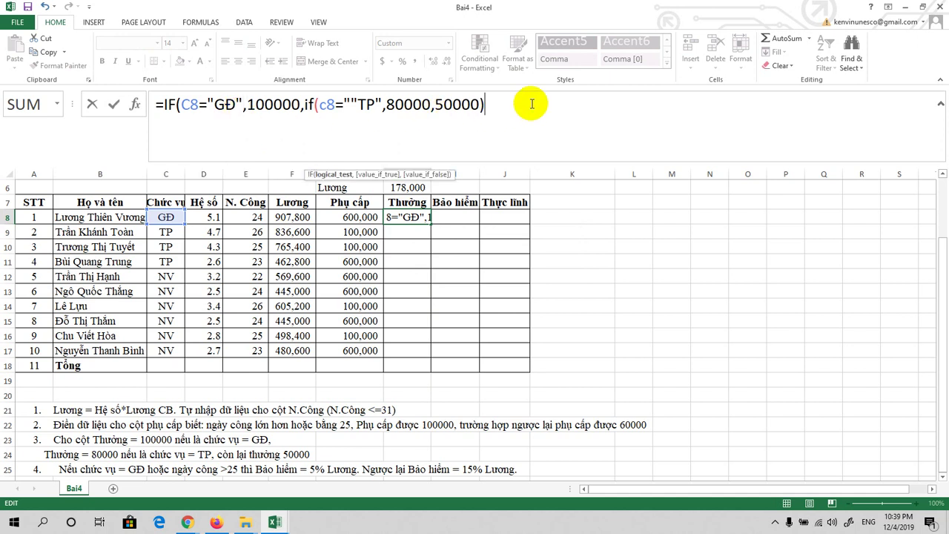
click(355, 103)
key(BackSpace)
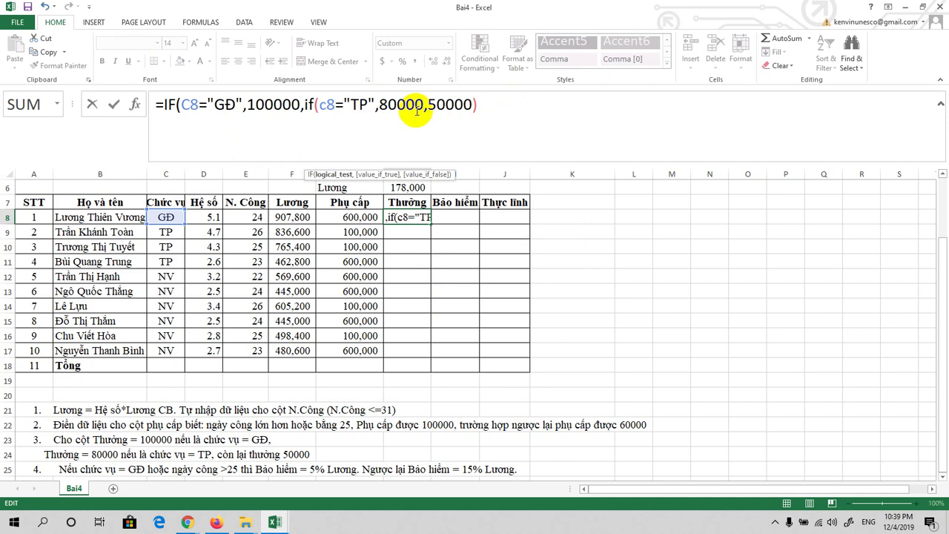
click(490, 99)
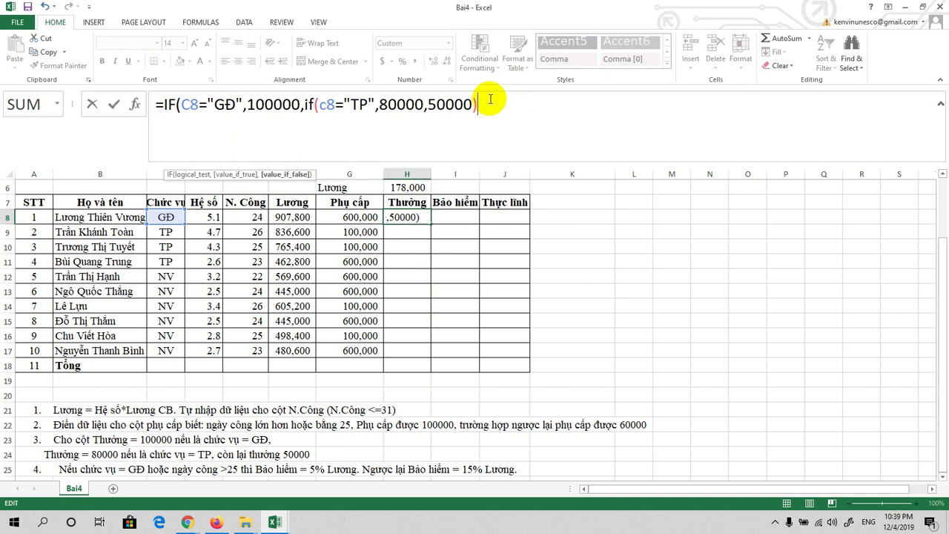
text())
key(Return)
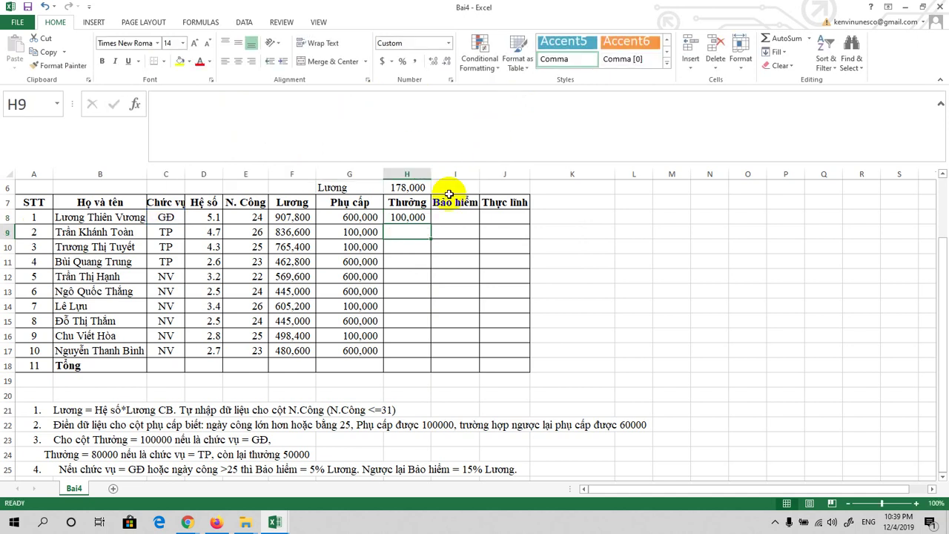
click(418, 217)
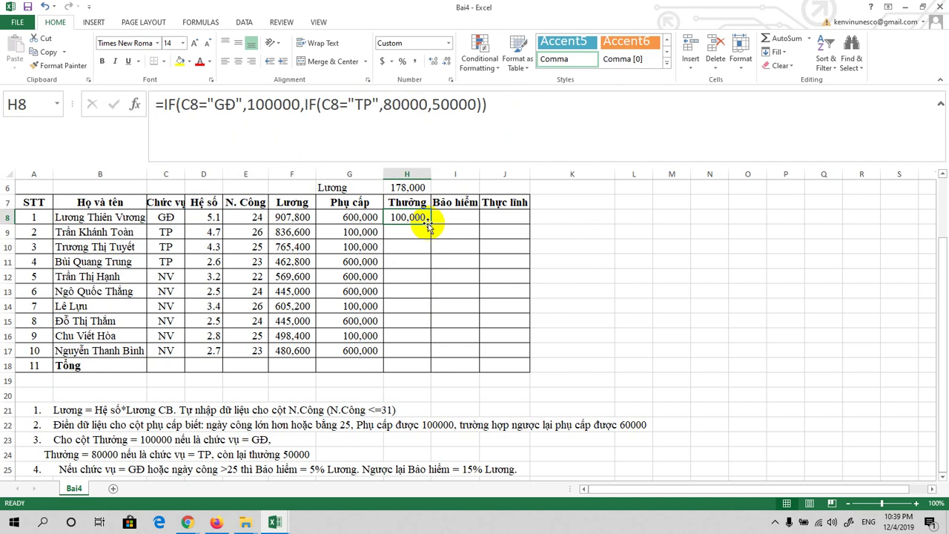
Step: Copy H8's bonus formula down to H17, giving 80,000 for TP and 50,000 for NV rows
drag(430, 224, 419, 350)
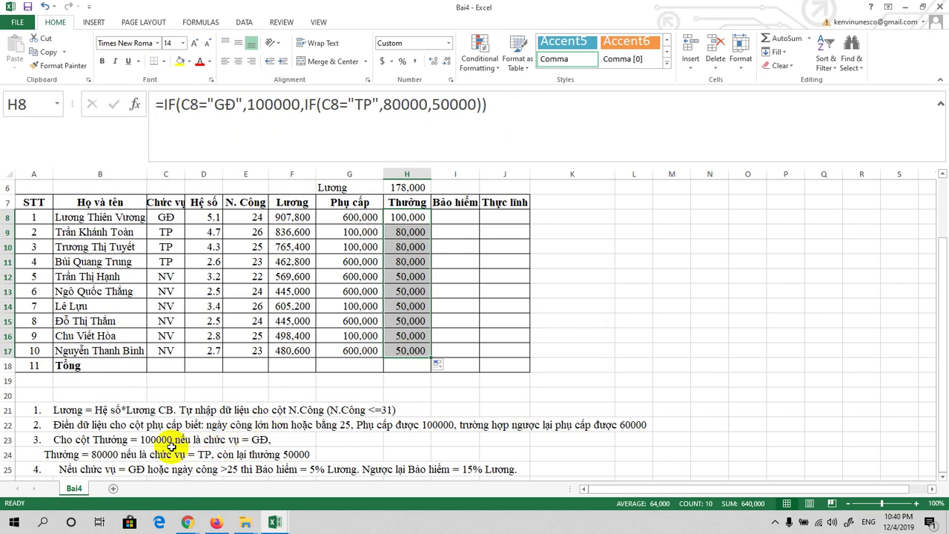
drag(944, 288, 939, 322)
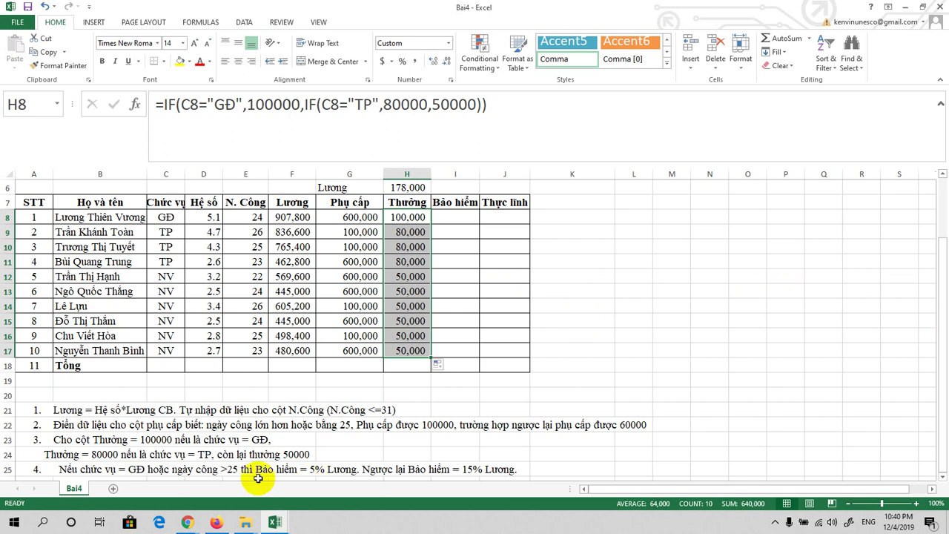
click(436, 443)
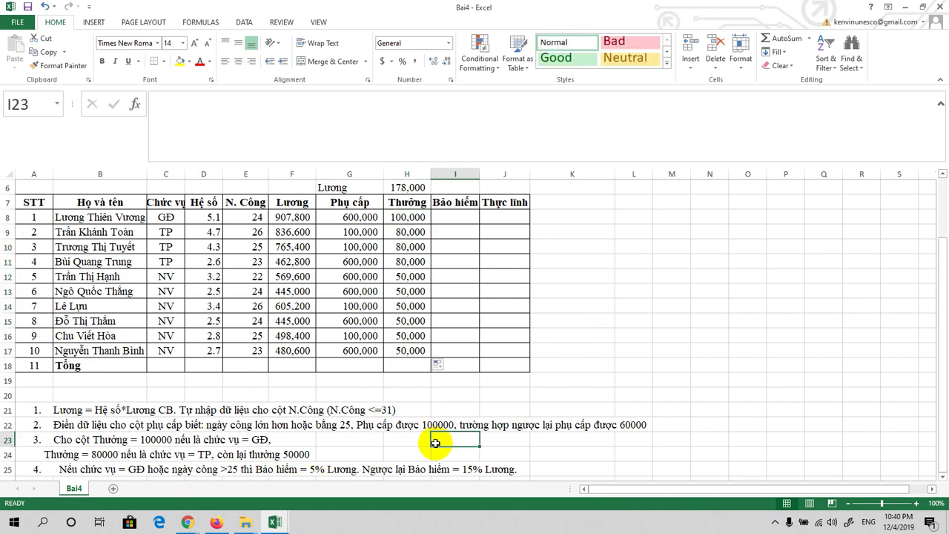
key(Down)
key(Down)
key(Down)
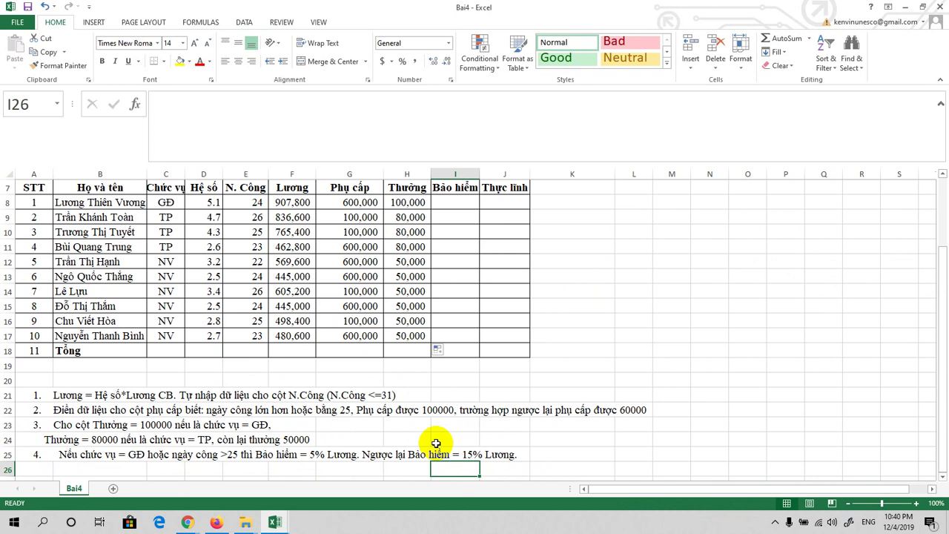
key(Return)
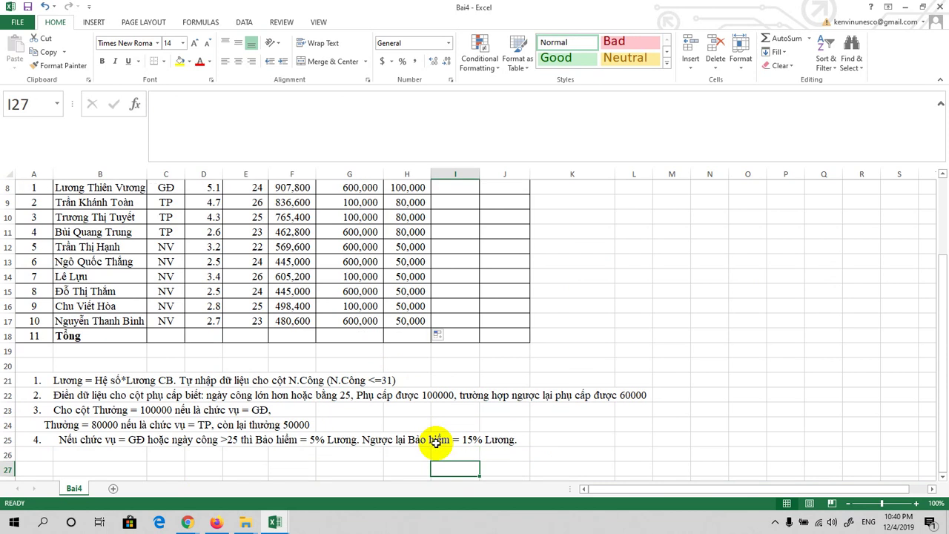
key(Up)
key(Up)
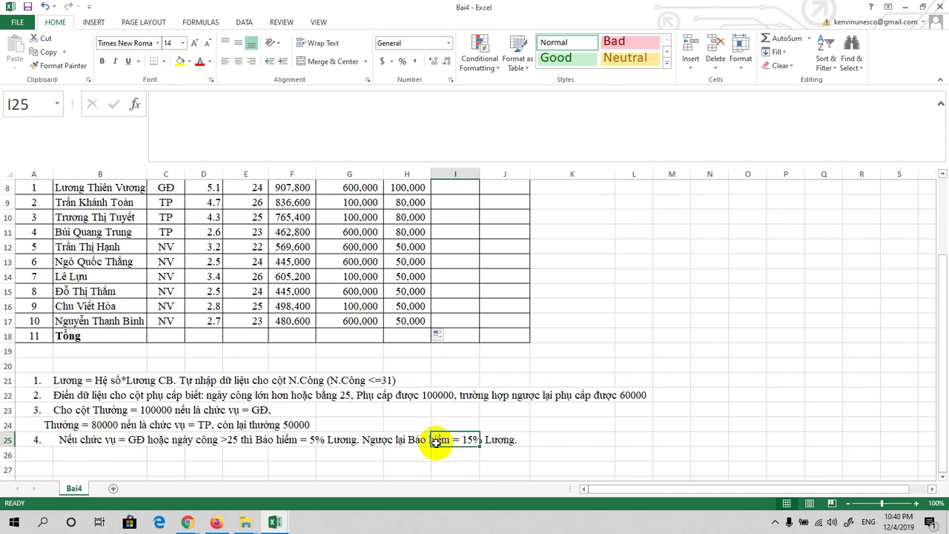
drag(938, 362, 936, 319)
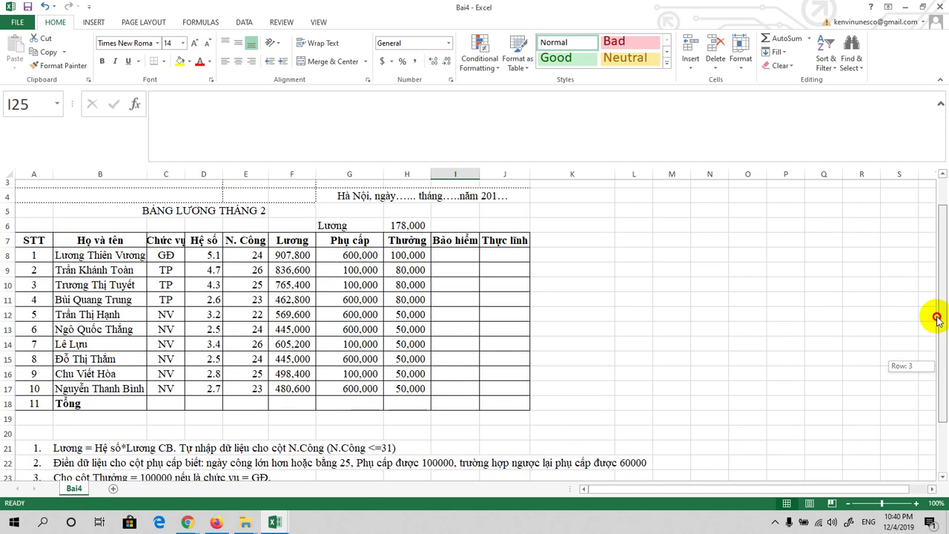
click(457, 261)
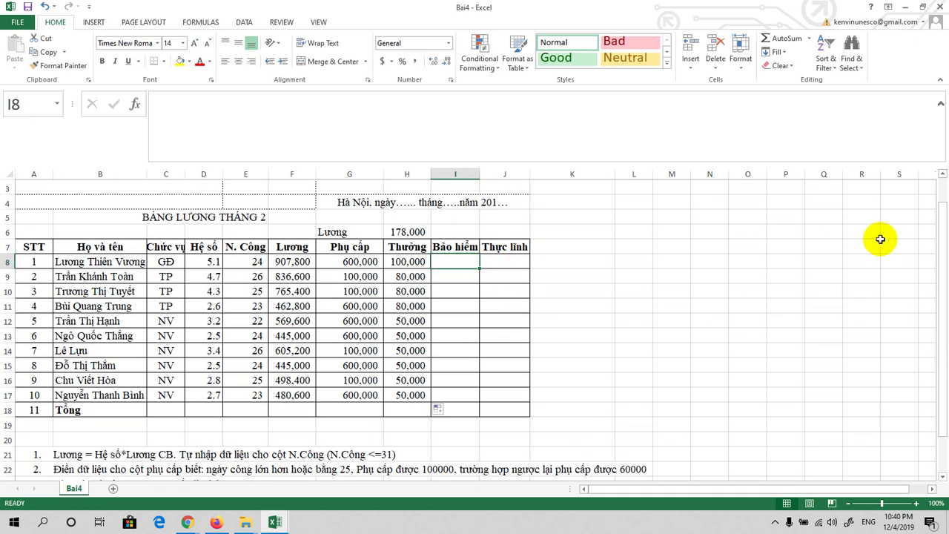
mouse_move(939, 263)
mouse_down()
mouse_move(938, 247)
mouse_move(937, 306)
mouse_move(932, 279)
mouse_up()
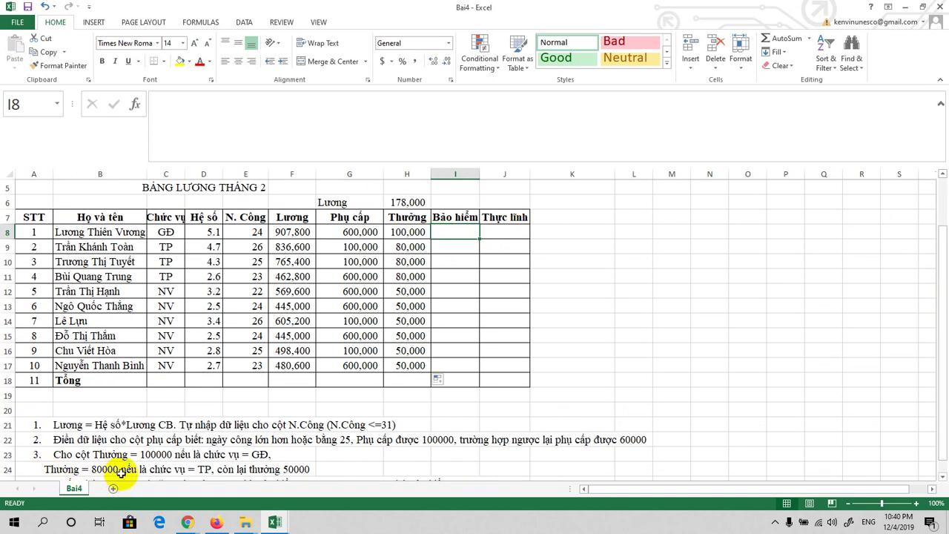
drag(940, 364, 940, 376)
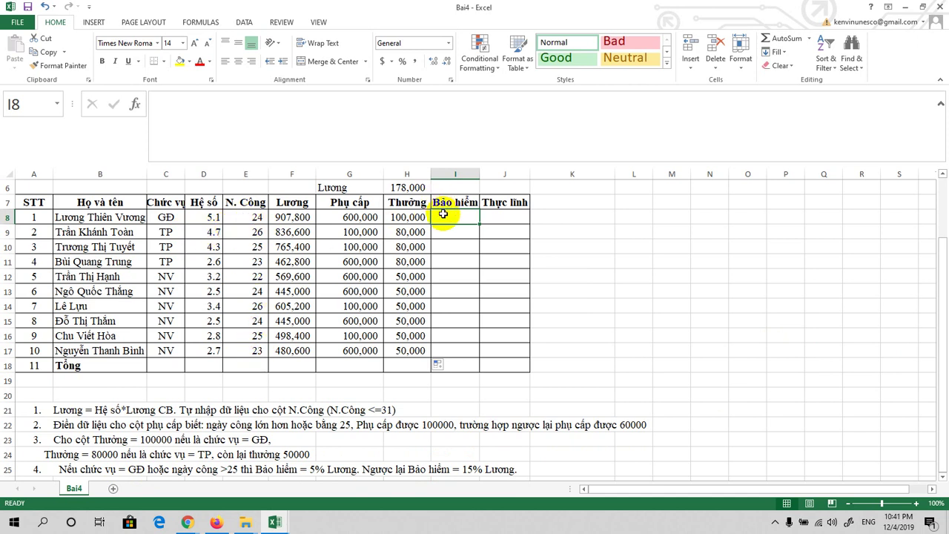
Step: Type =if(or(c8="GĐ",E8>=25), in I8, correcting the c1 reference to c8
text(=)
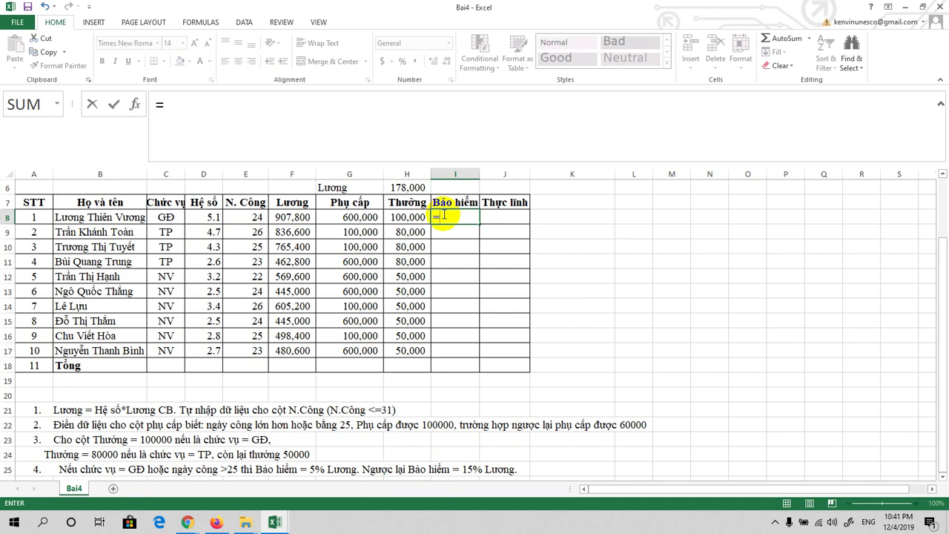
text(if)
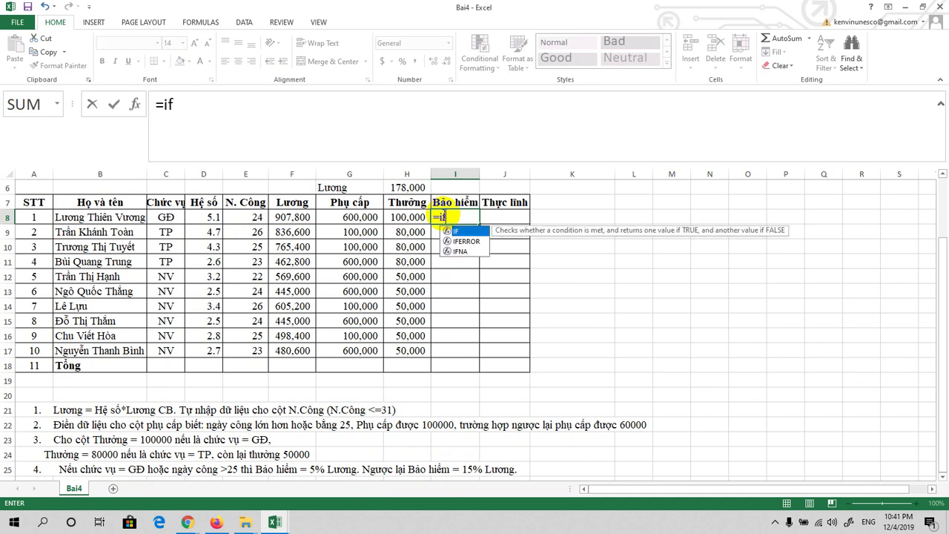
text(()
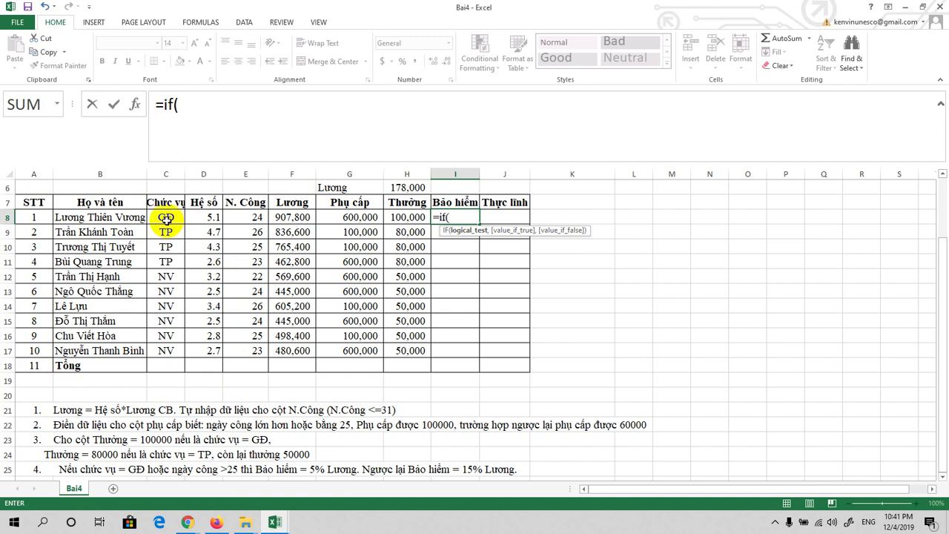
click(225, 105)
text(o)
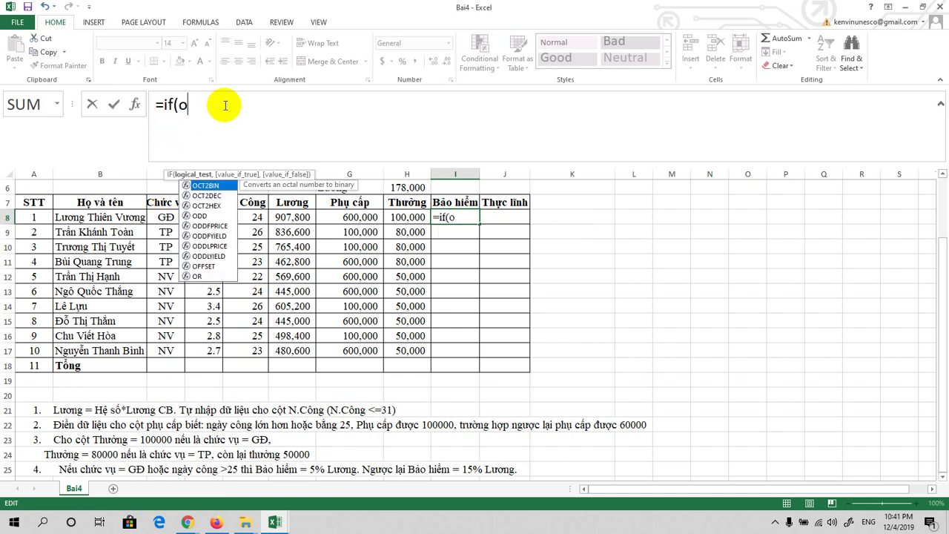
text(r()
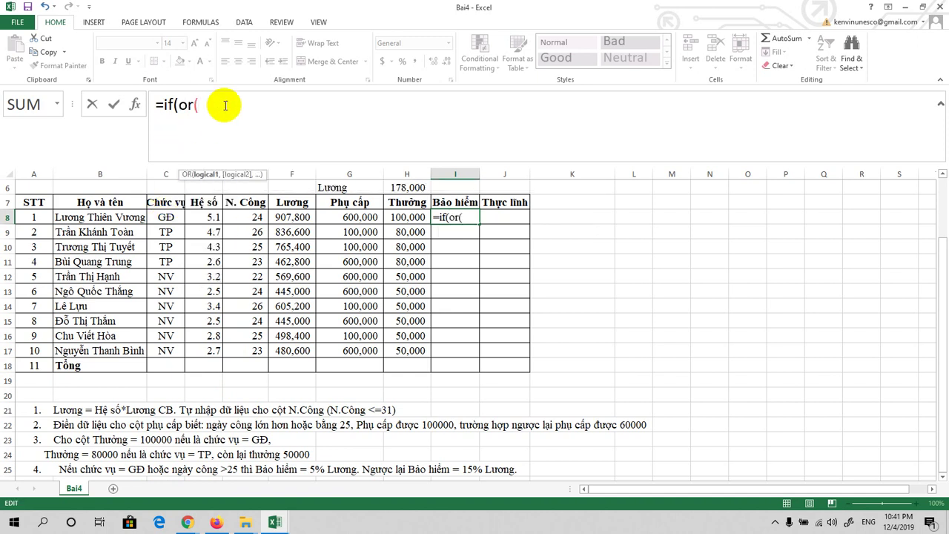
text(c1)
text(=")
text(G)
text(Đ)
text(")
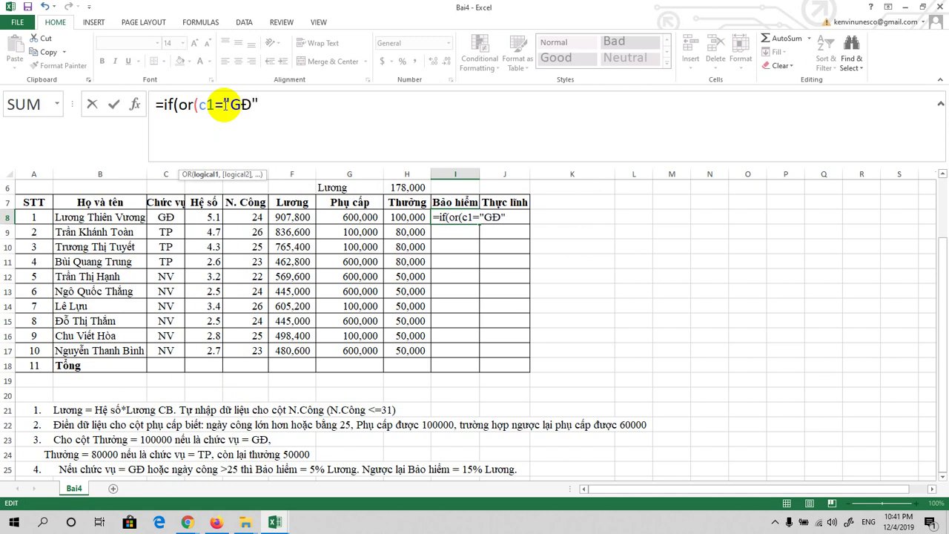
text(,)
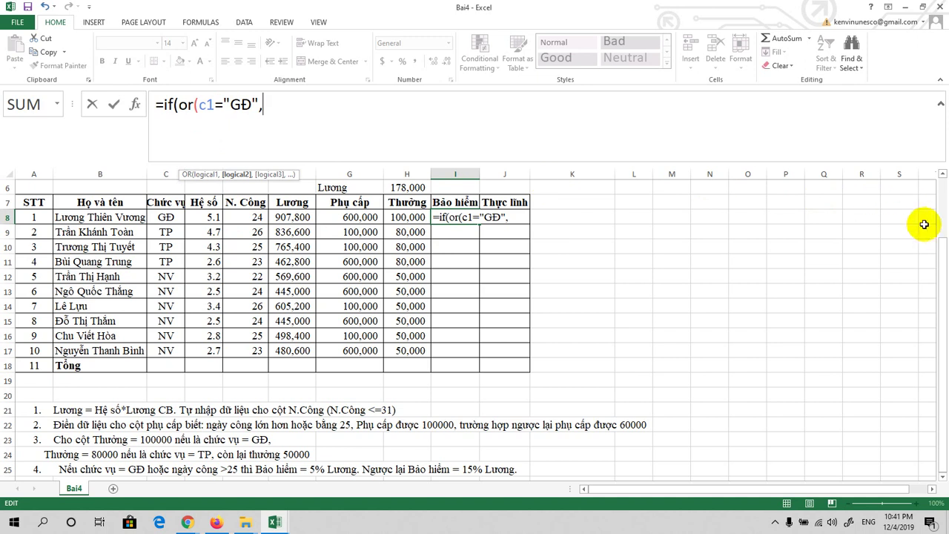
drag(938, 259, 917, 186)
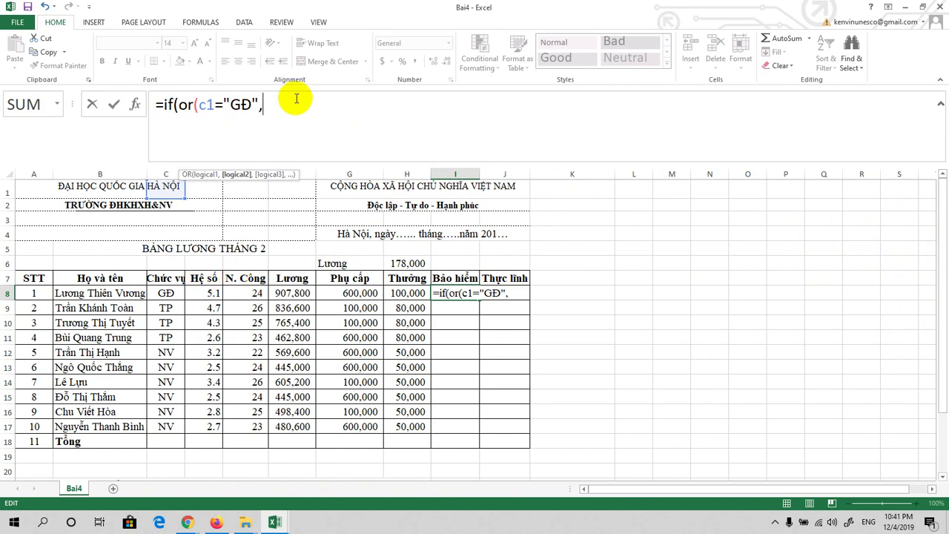
text(E)
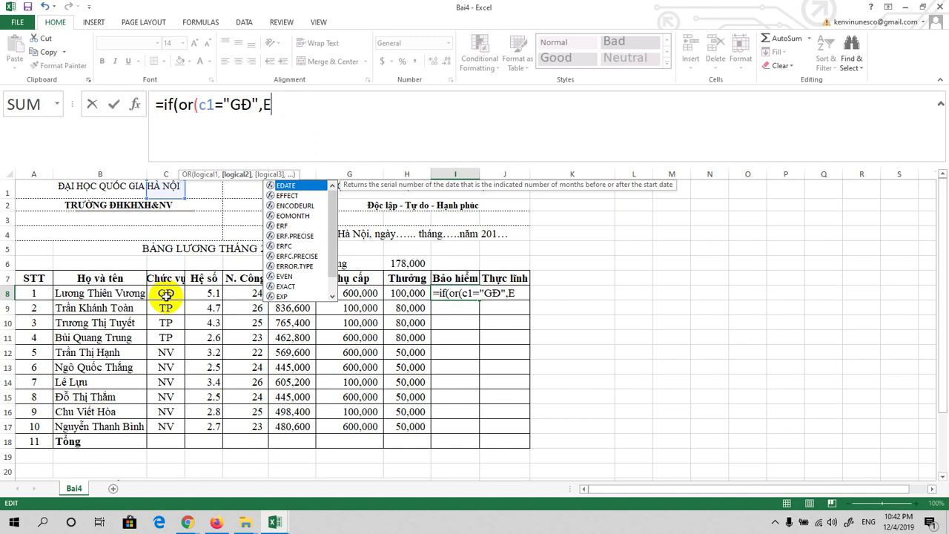
click(211, 104)
key(BackSpace)
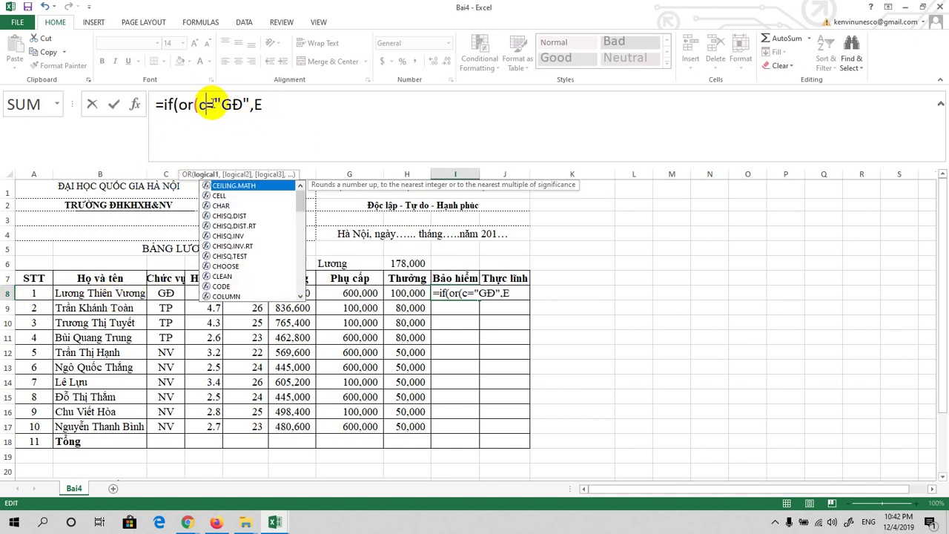
text(8)
click(296, 103)
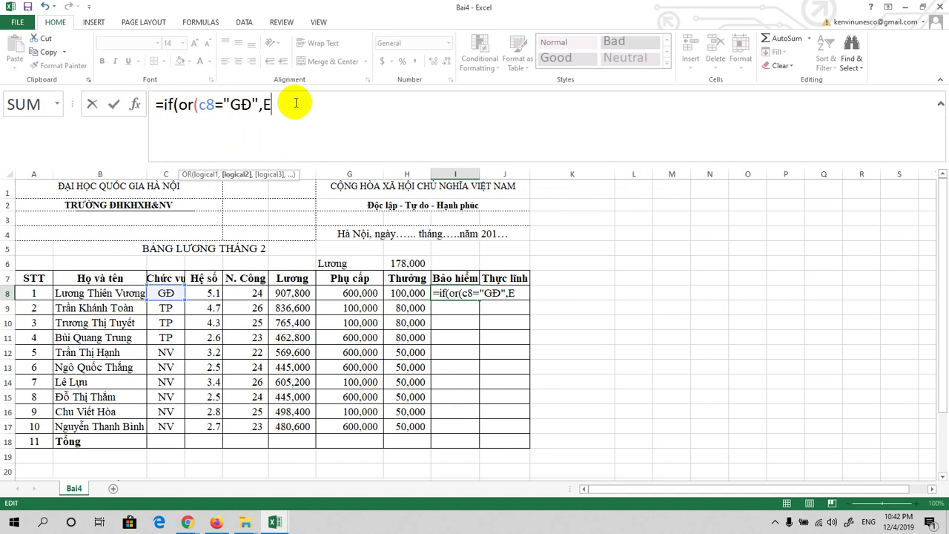
text(8)
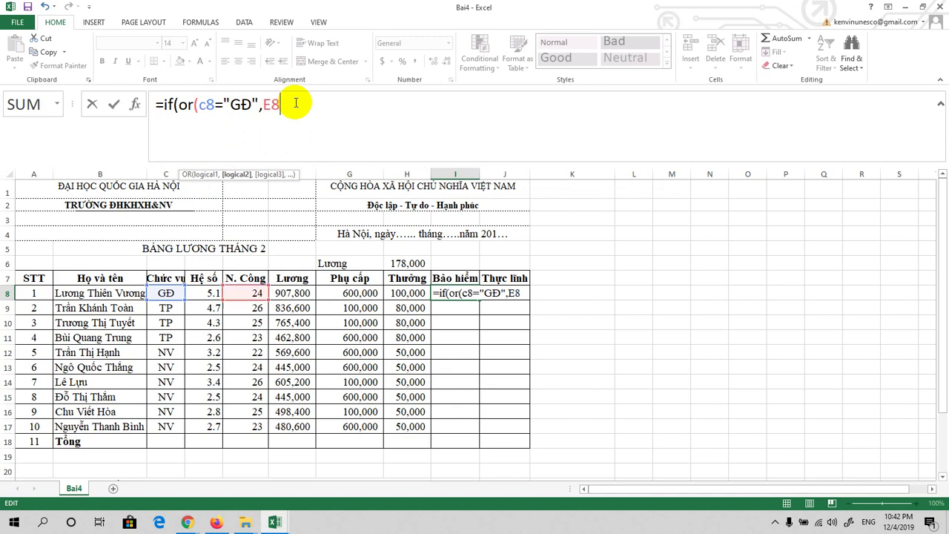
text(>)
text(=25)
text())
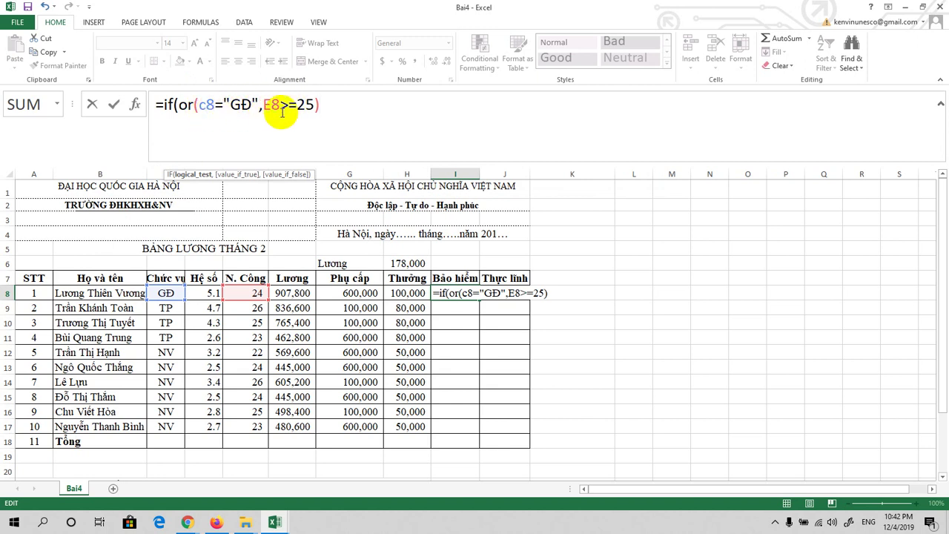
text(,)
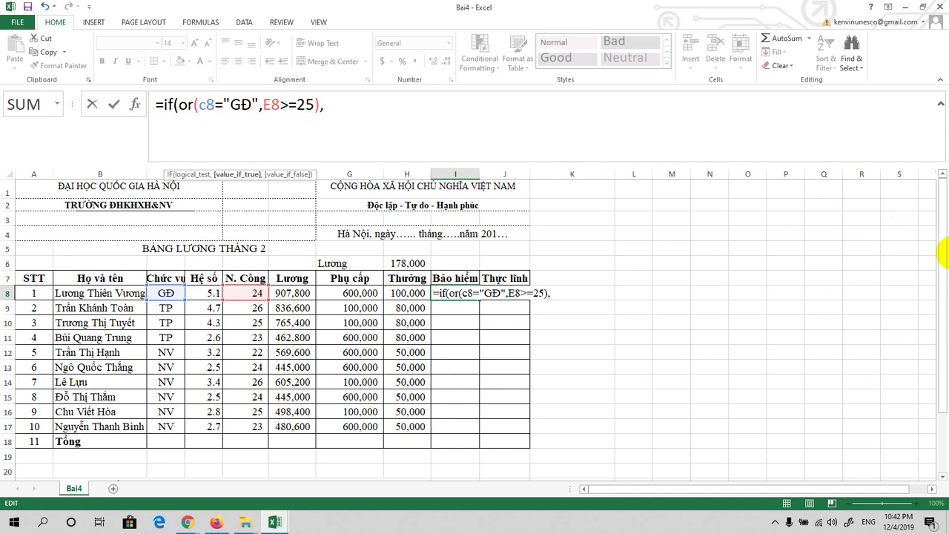
Step: Append E8*5/100 and E8*15/100 as the true and false values of I8's insurance formula
drag(940, 224, 943, 294)
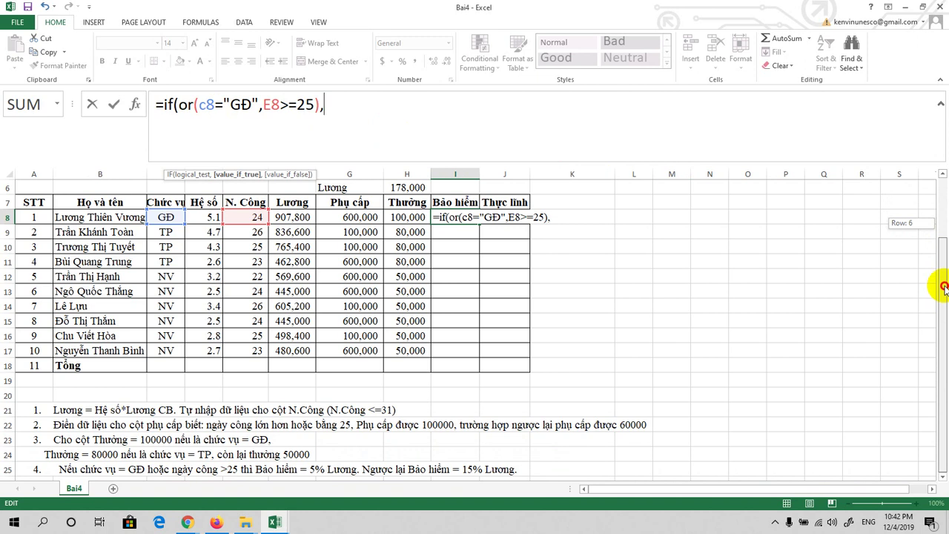
drag(942, 294, 940, 261)
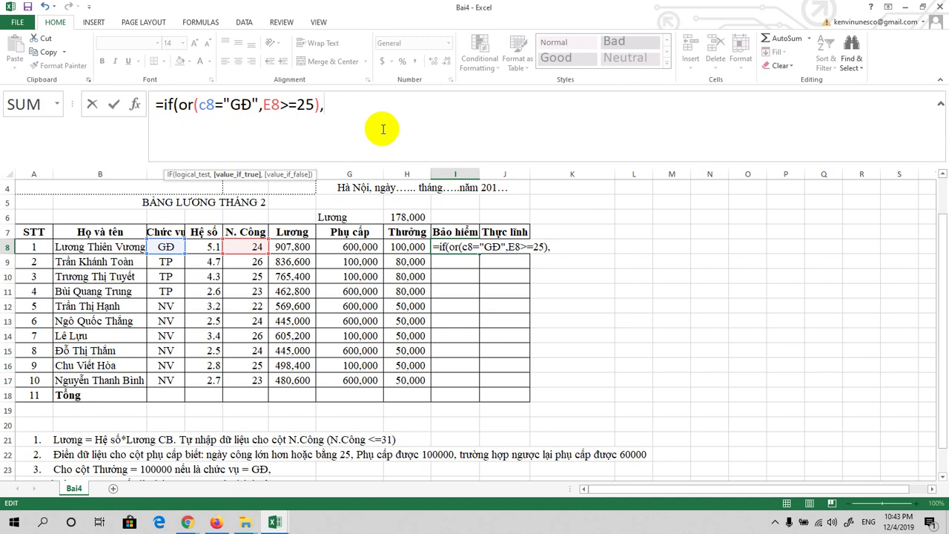
text(E)
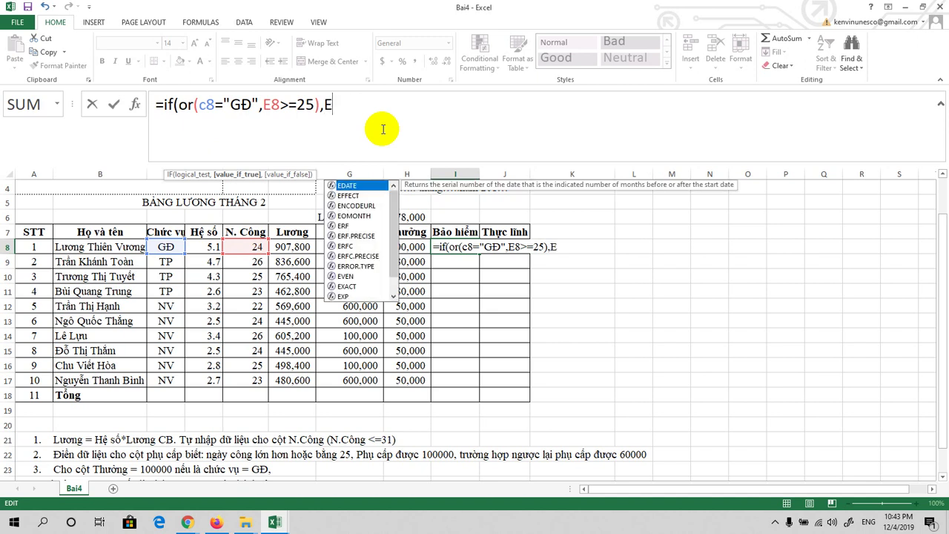
text(8)
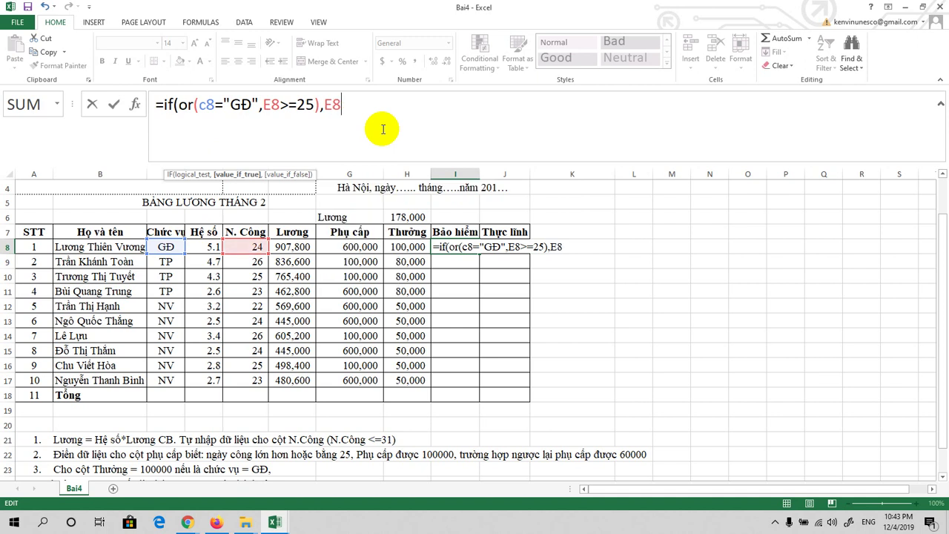
text(*)
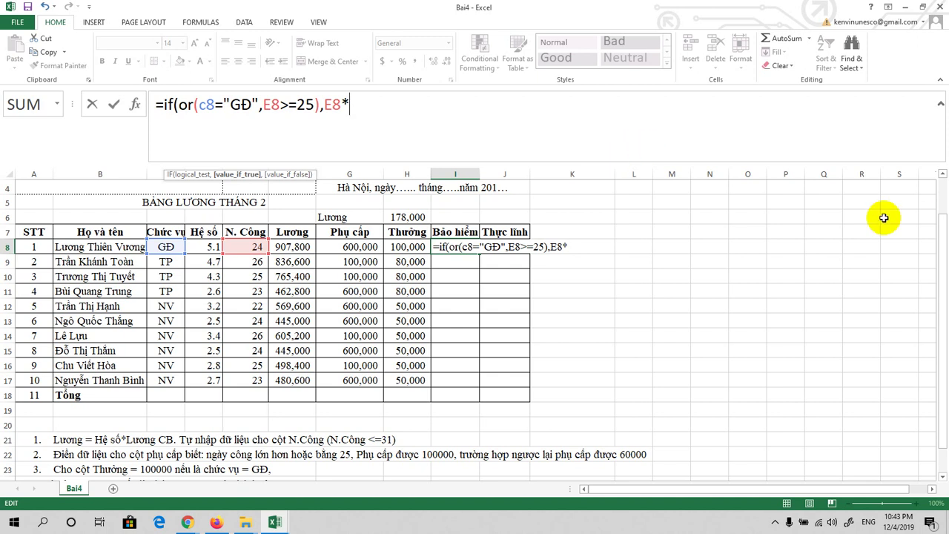
mouse_move(944, 230)
mouse_down()
mouse_move(942, 263)
mouse_move(939, 186)
mouse_up()
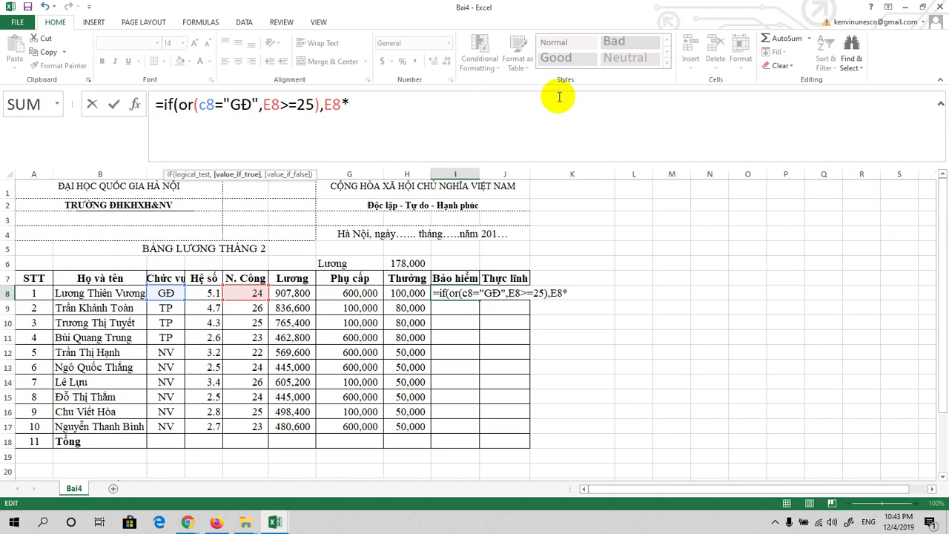
text(5/1)
text(00)
key(Left)
key(Left)
key(Left)
key(Left)
key(Left)
key(Right)
key(Right)
key(Right)
key(Right)
key(Right)
text(,)
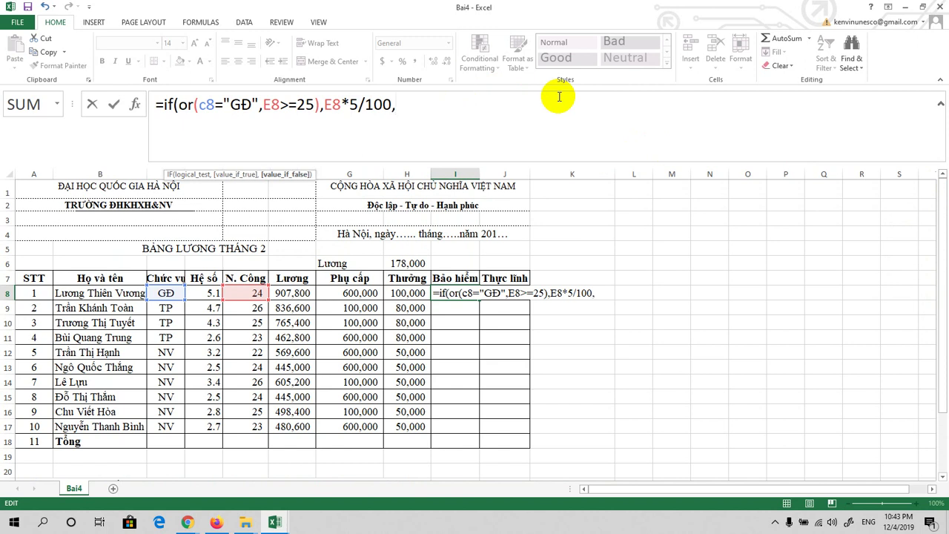
text(E)
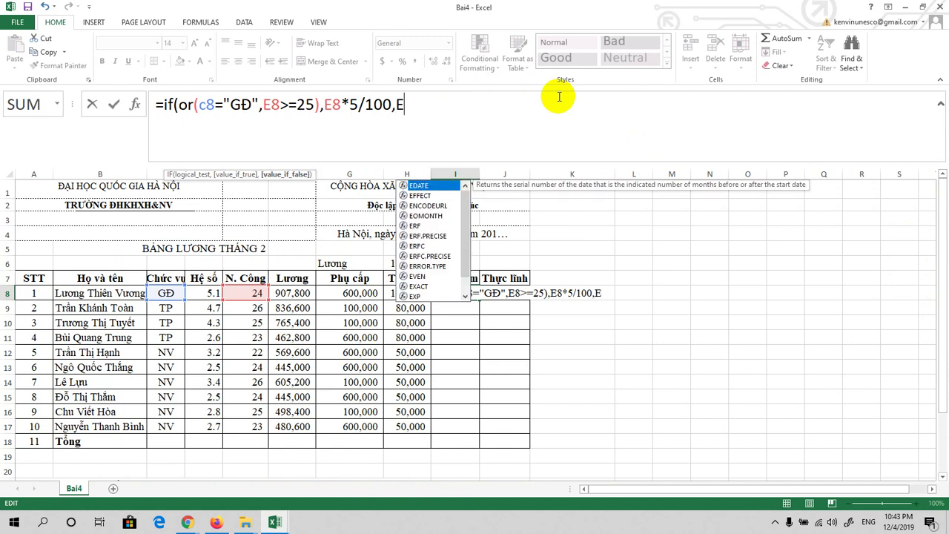
text(8)
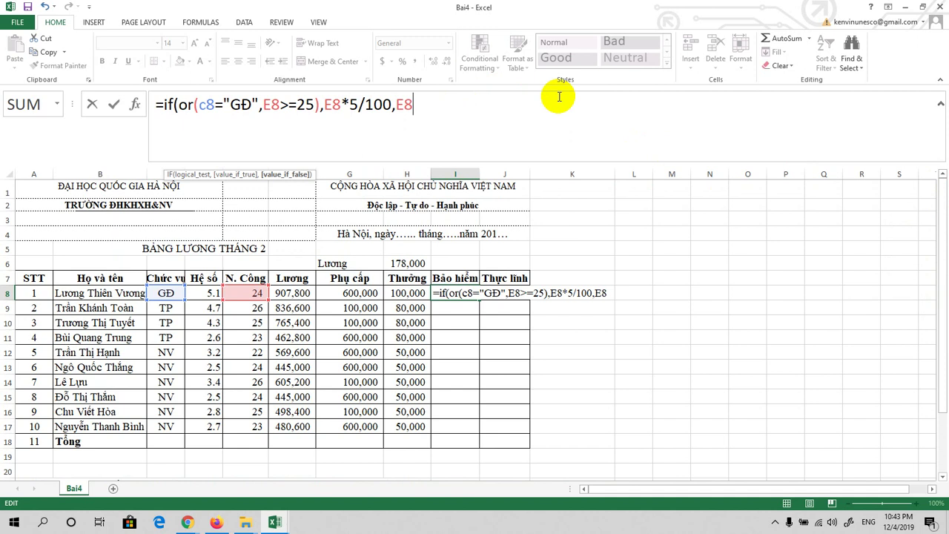
text(*)
text(15)
text(/10)
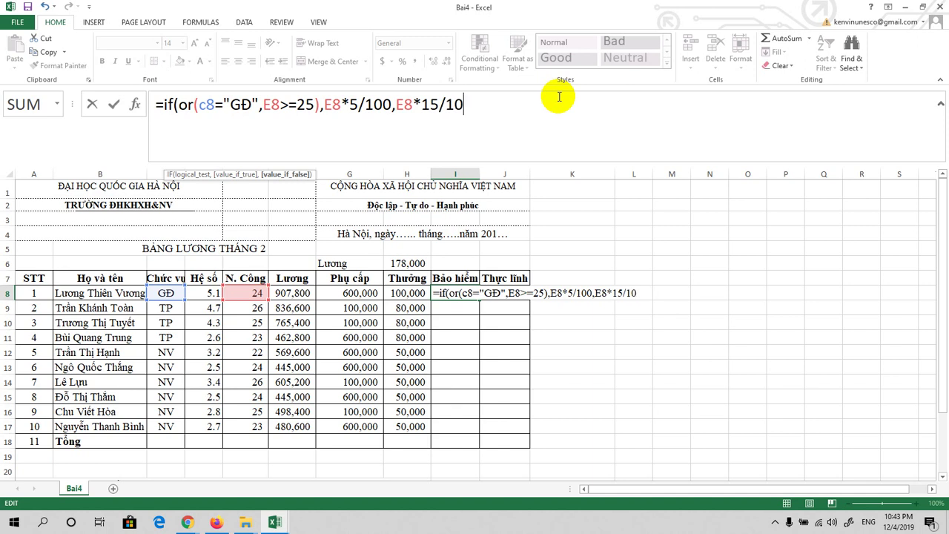
text(0))
text())
Step: Commit the Bảo hiểm formula in I8, accepting Excel's suggested correction
key(Return)
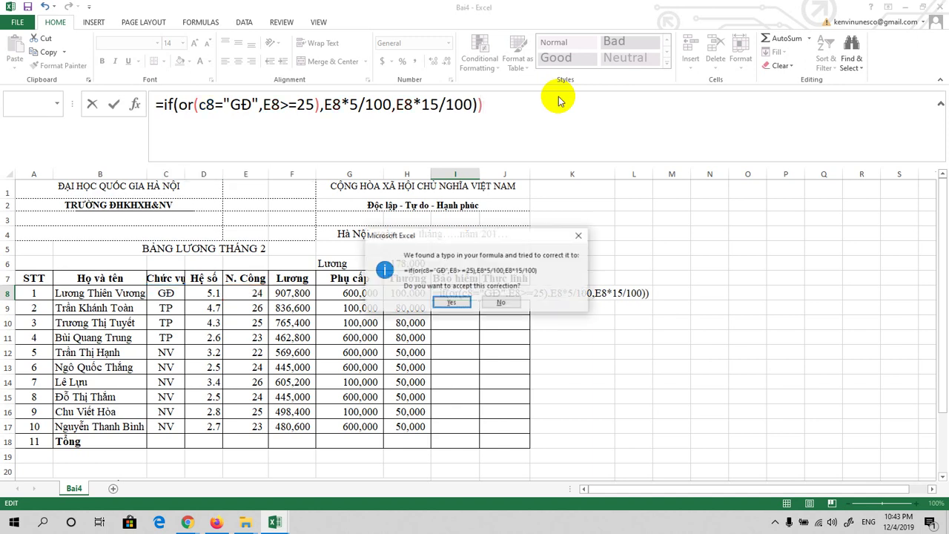
key(Return)
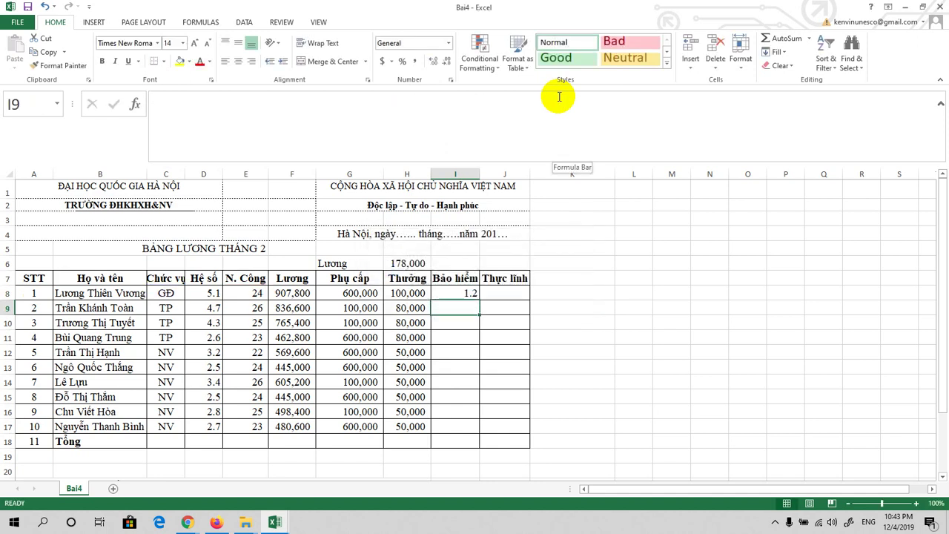
click(464, 293)
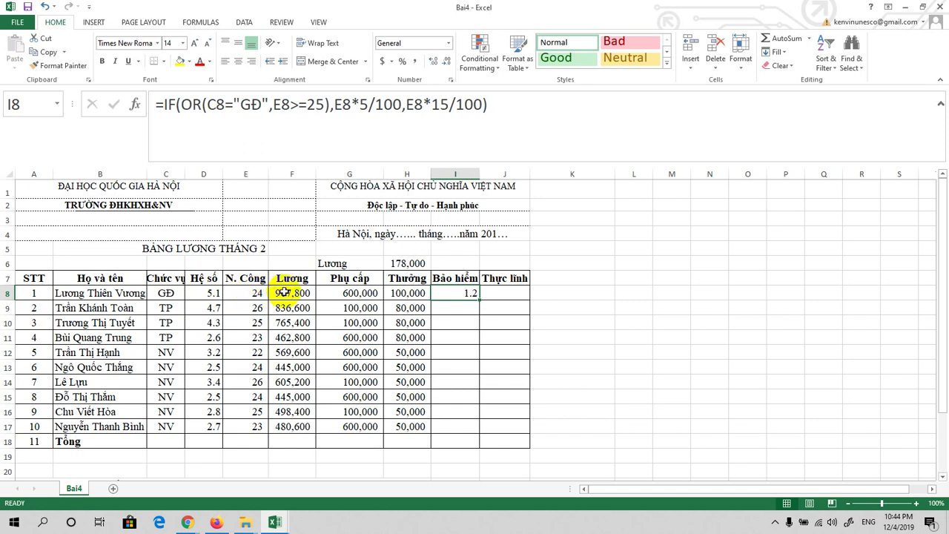
Step: Change both E8 percentage references to F8 so I8 returns 45390
click(350, 105)
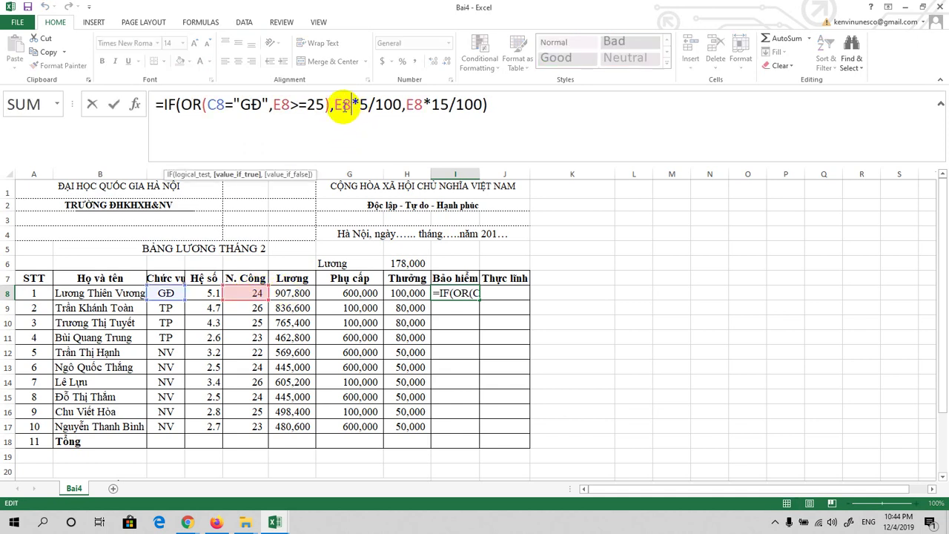
click(343, 104)
key(BackSpace)
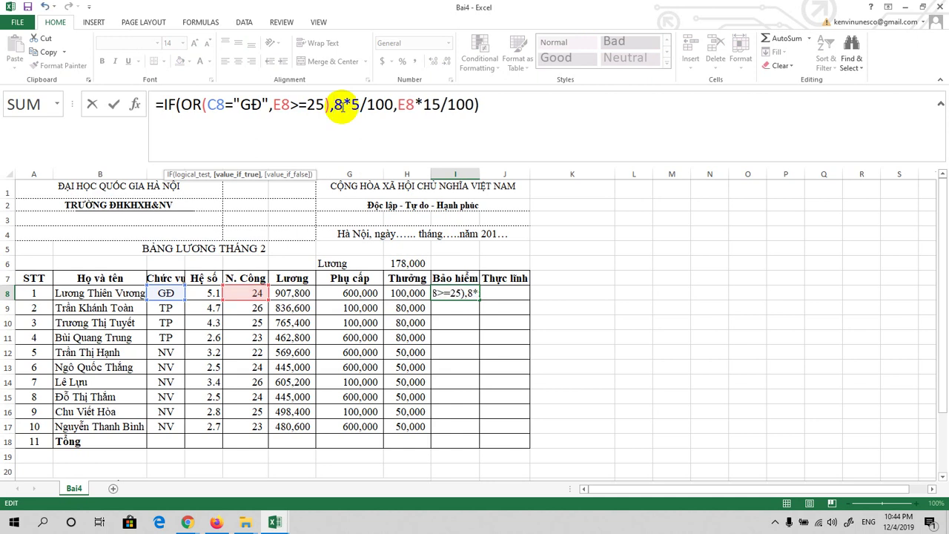
text(f)
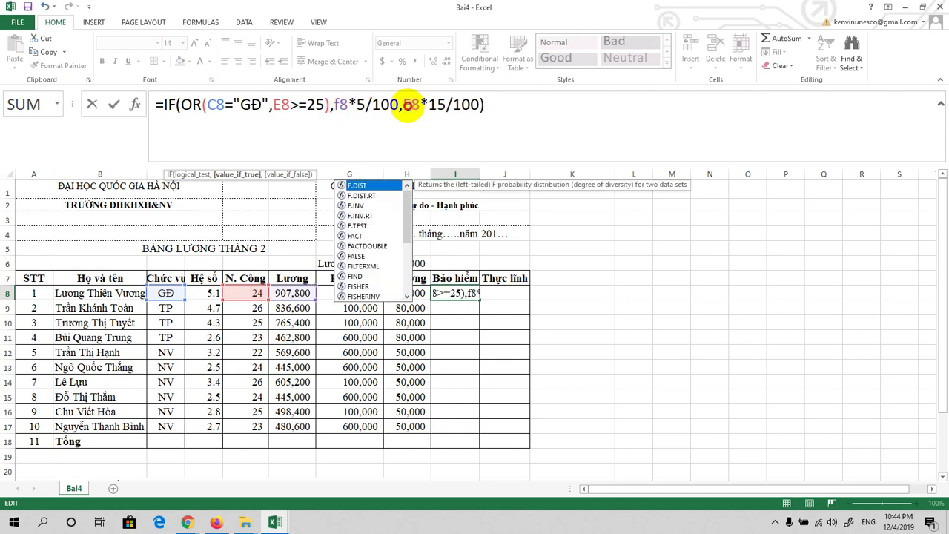
click(410, 105)
key(BackSpace)
text(f)
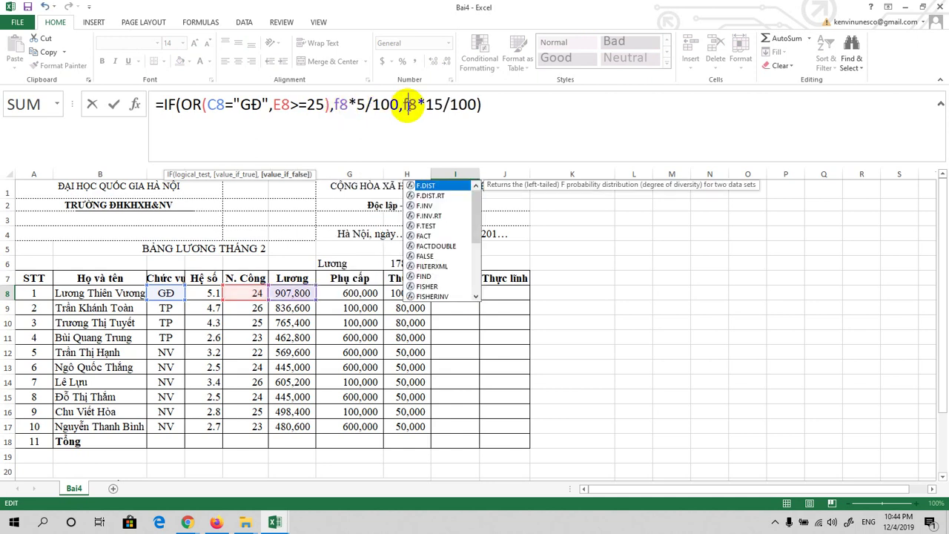
click(502, 106)
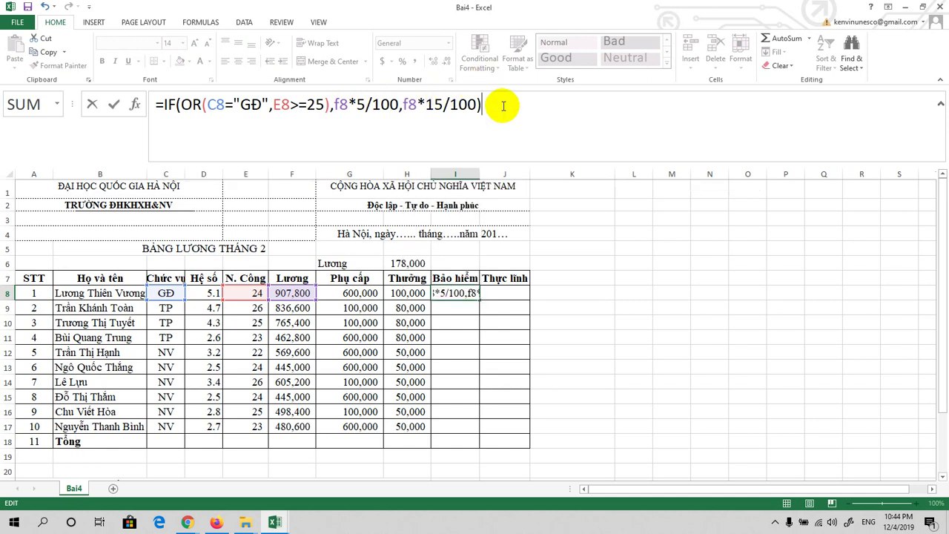
key(Return)
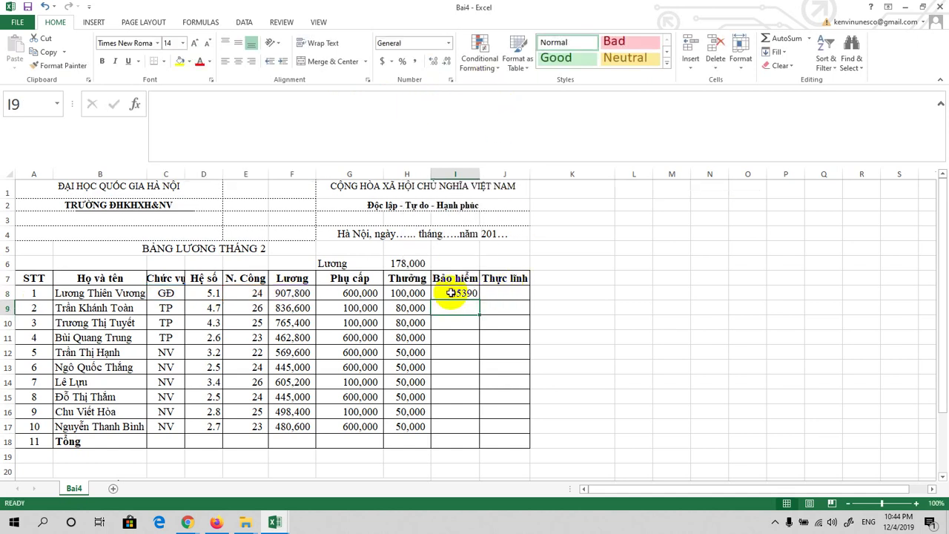
click(450, 292)
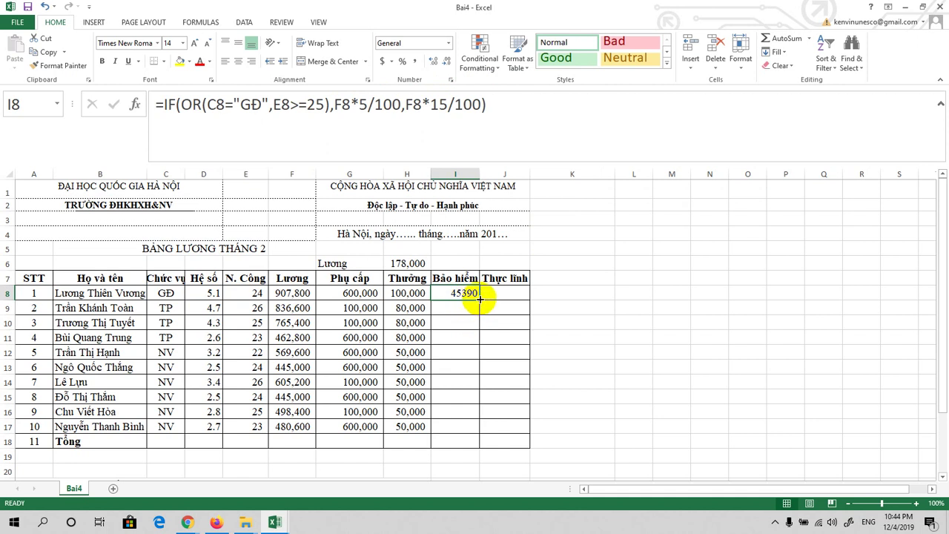
Step: Fill the I8 formula down to I17, then repair rows 8–10 by refilling from I11
drag(480, 298, 474, 433)
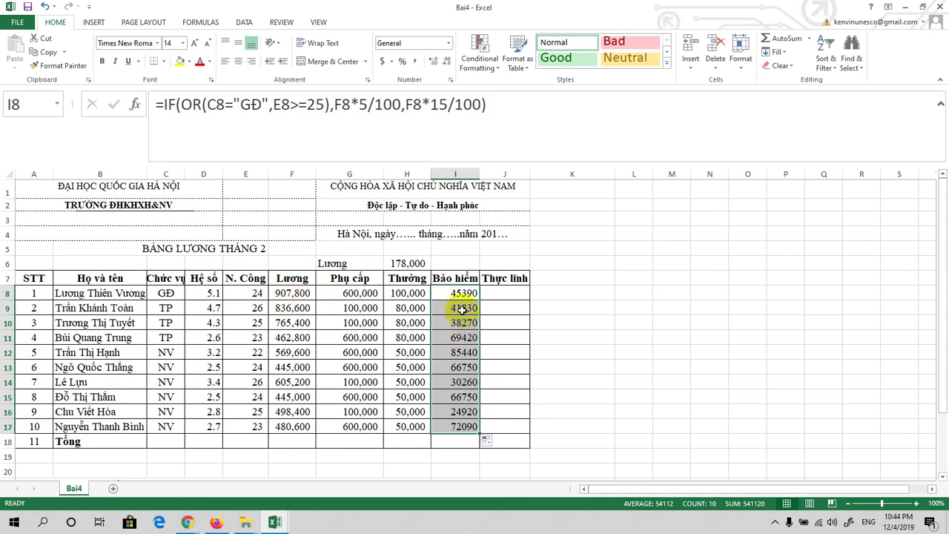
click(460, 309)
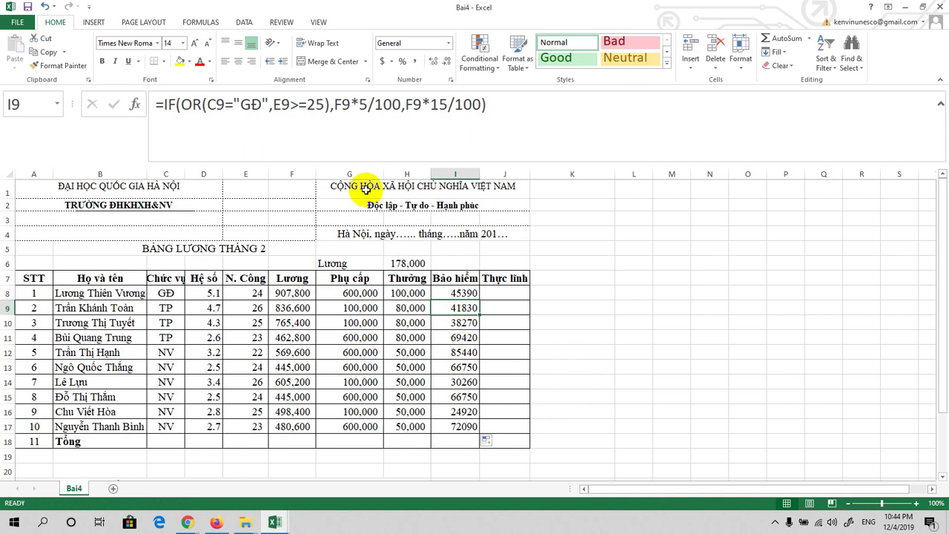
click(358, 104)
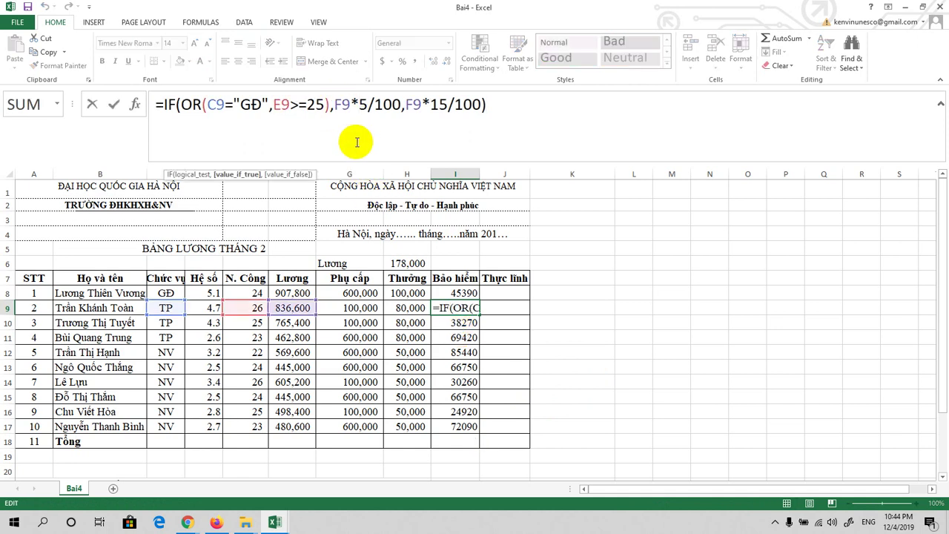
text(()
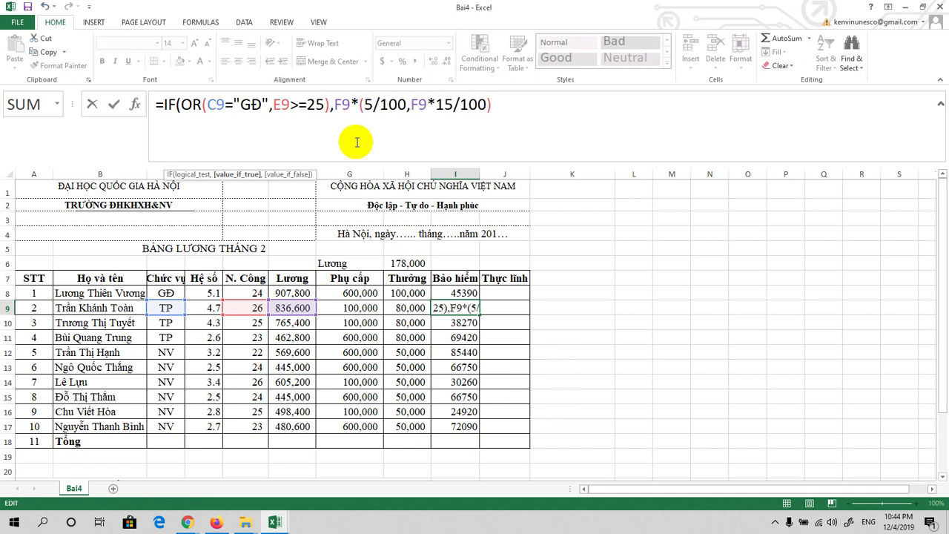
key(BackSpace)
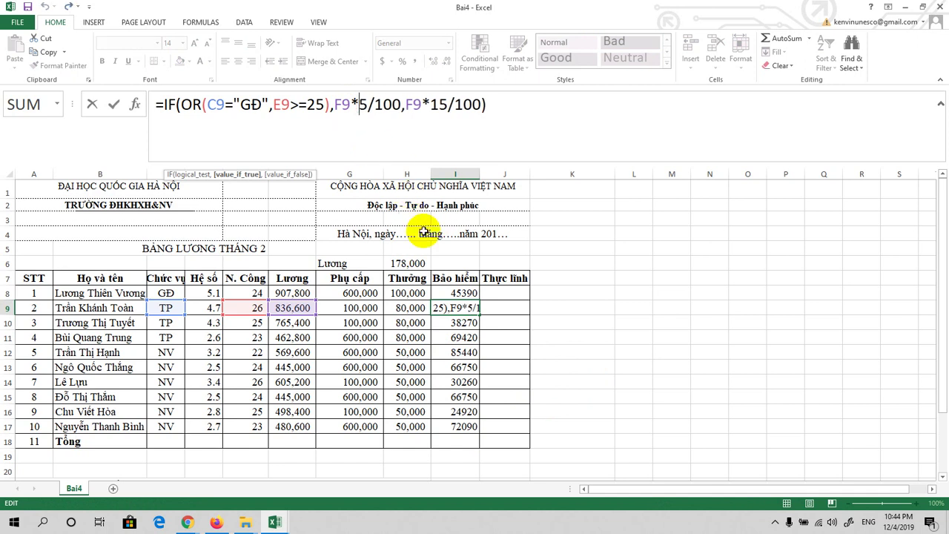
click(456, 291)
click(555, 114)
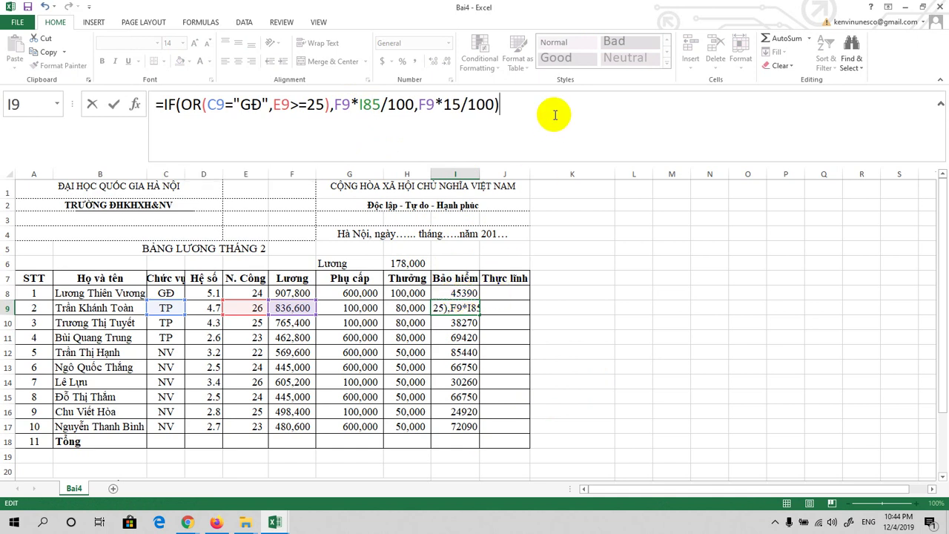
click(467, 339)
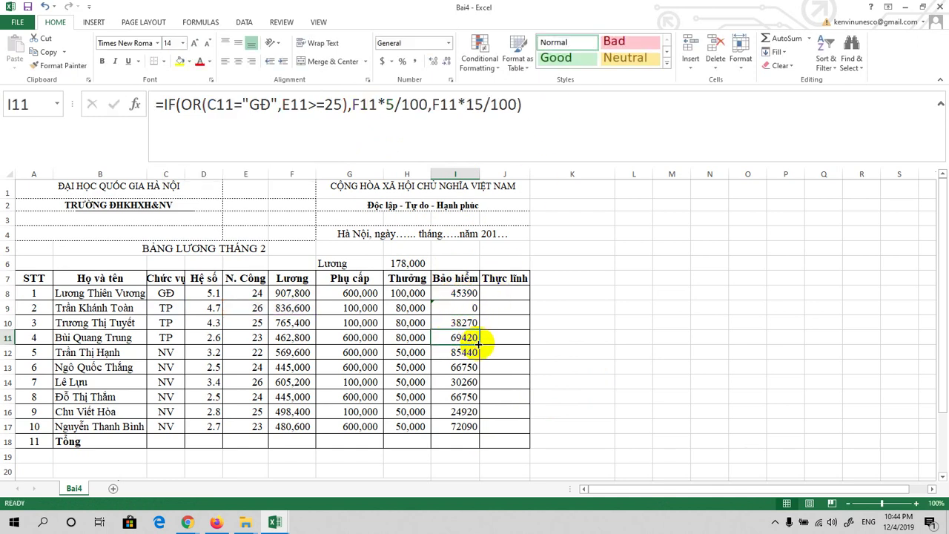
drag(479, 345, 481, 285)
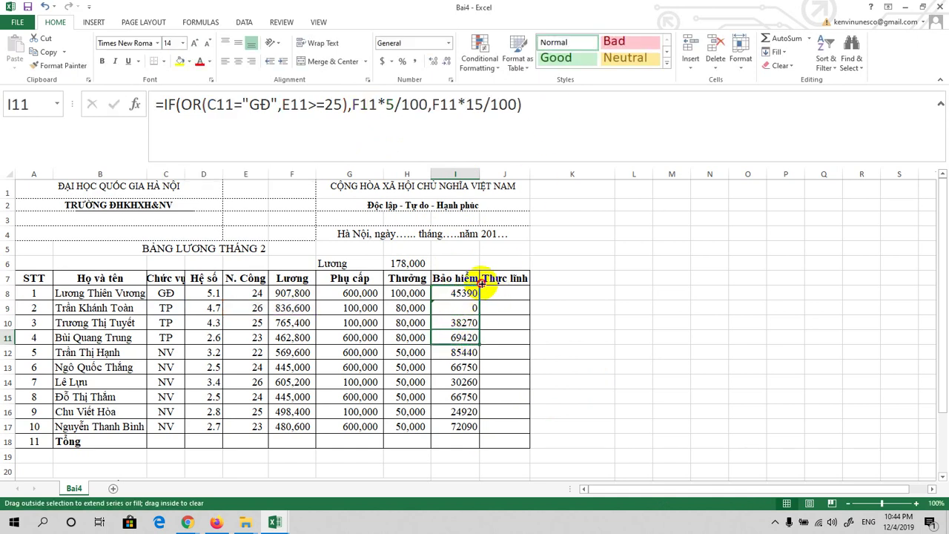
Step: Rewrite I8's percentages as F8*(5/100) and F8*(15/100)
click(458, 292)
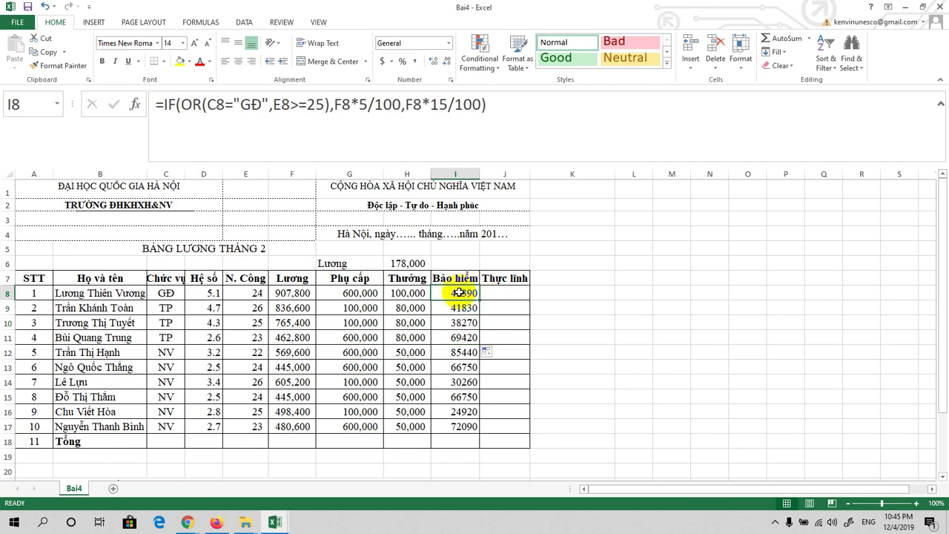
click(358, 108)
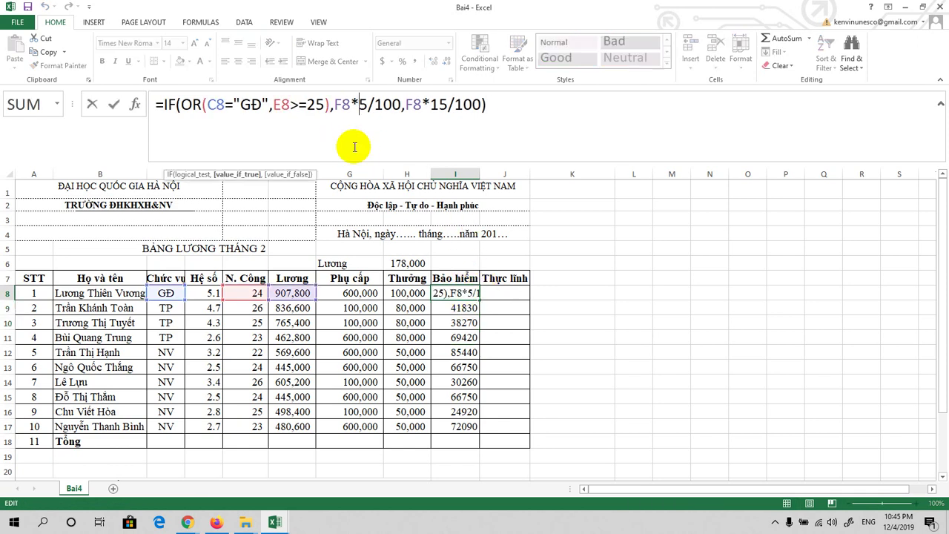
text(()
click(407, 105)
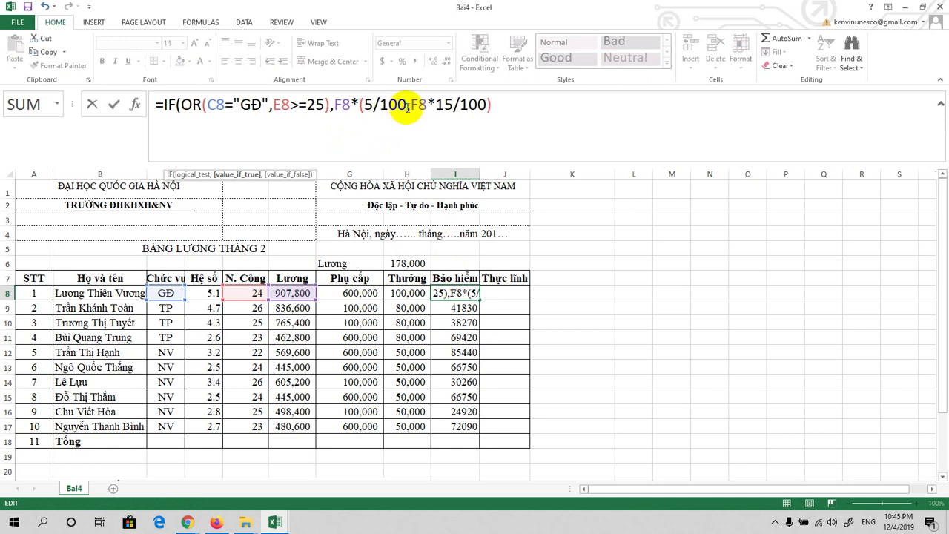
text())
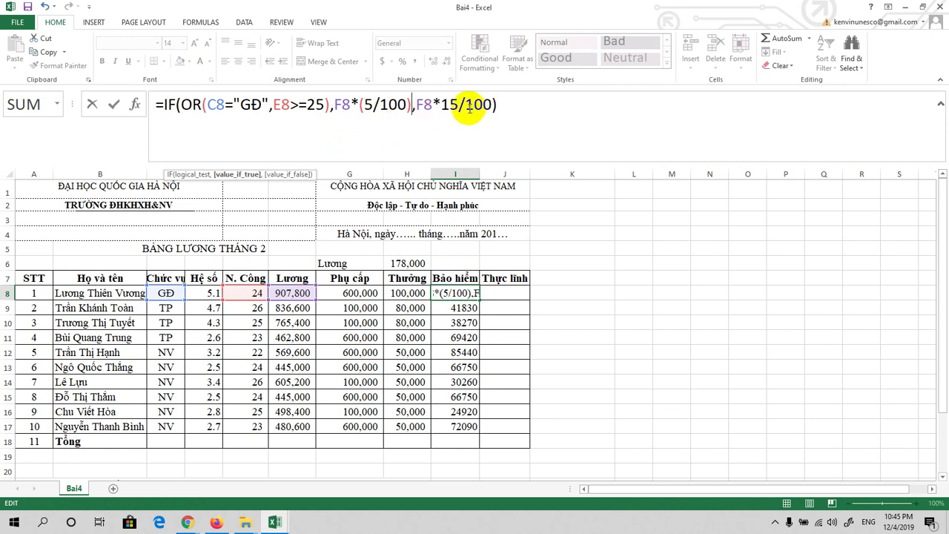
click(443, 104)
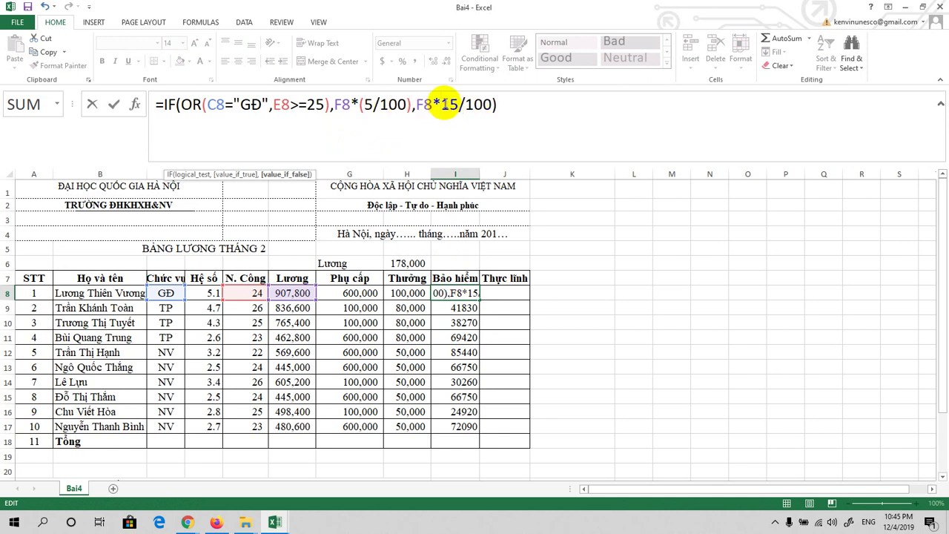
text(()
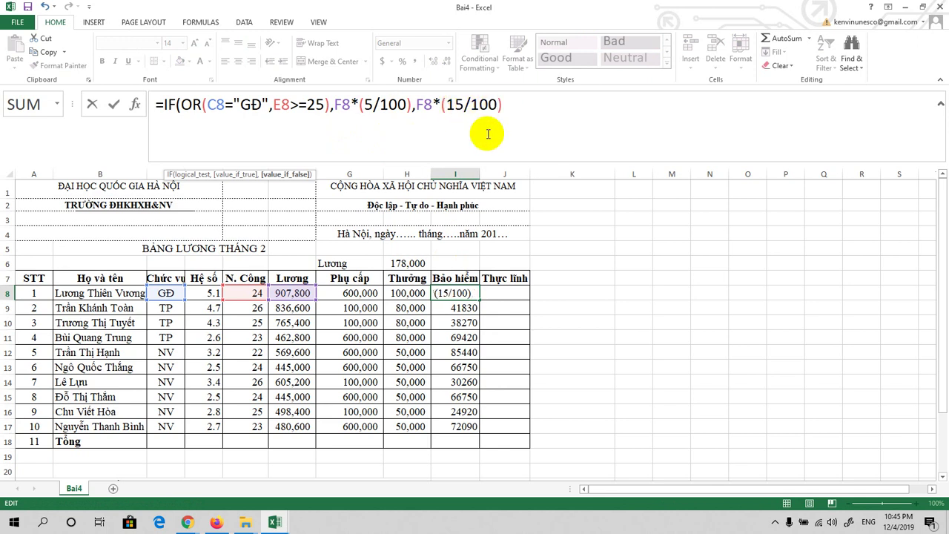
text())
click(535, 103)
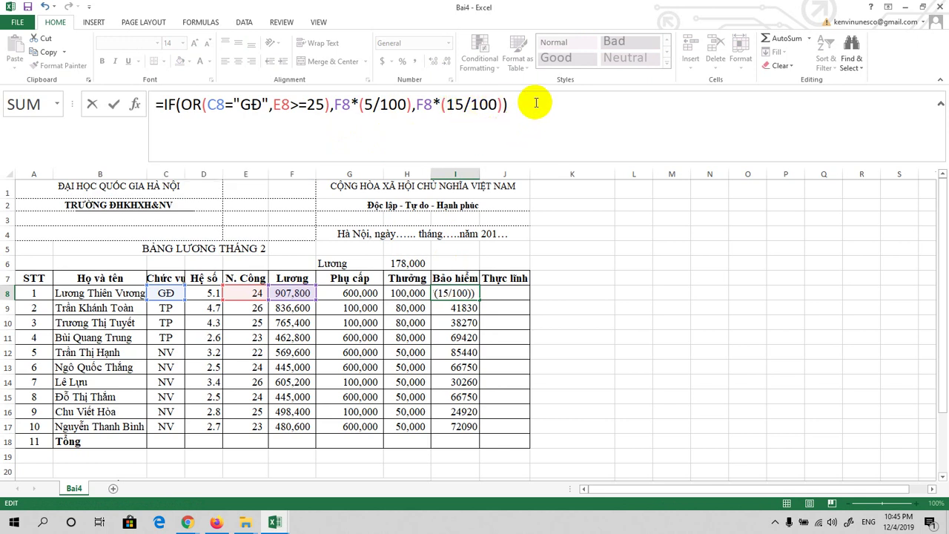
key(Return)
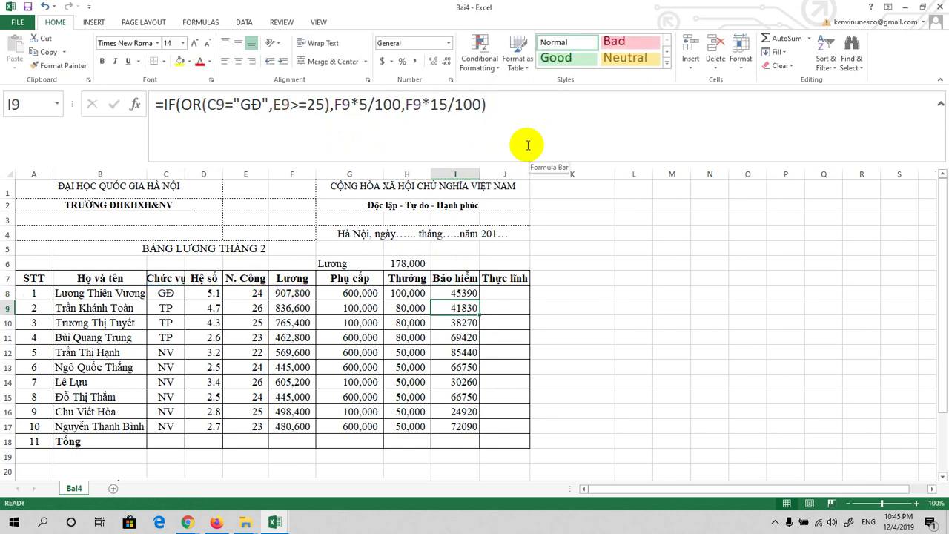
click(472, 294)
Step: Copy the revised I8 formula down to I17 and scroll down to reveal the rule notes
drag(479, 299, 479, 428)
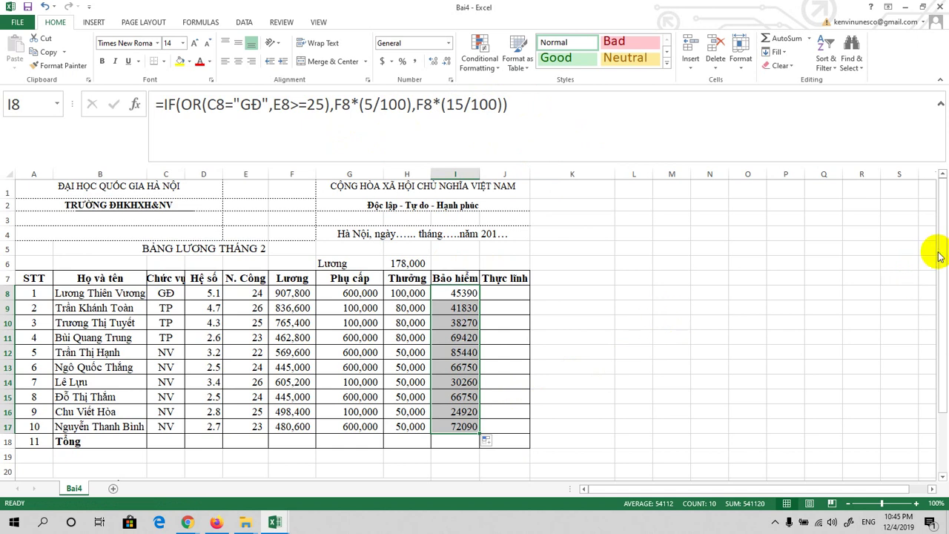
drag(940, 255, 941, 335)
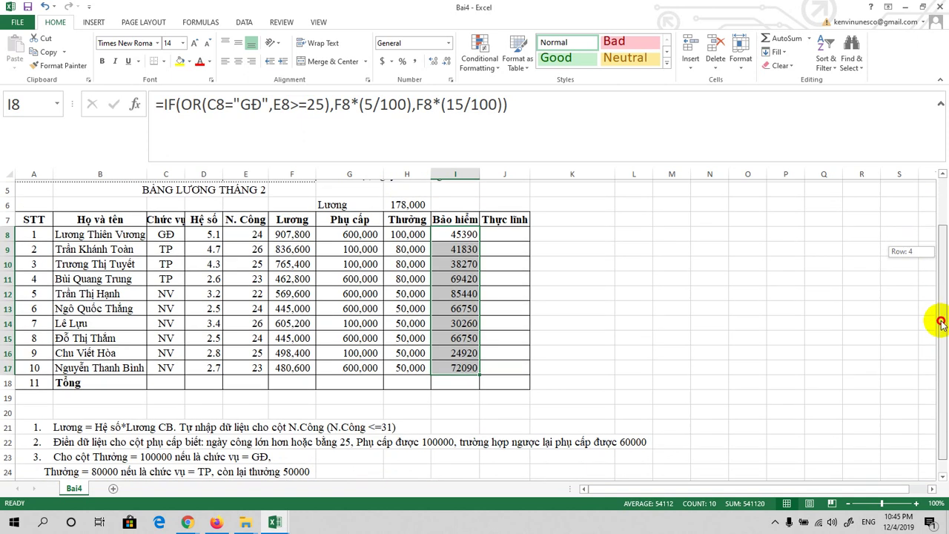
drag(940, 335, 941, 335)
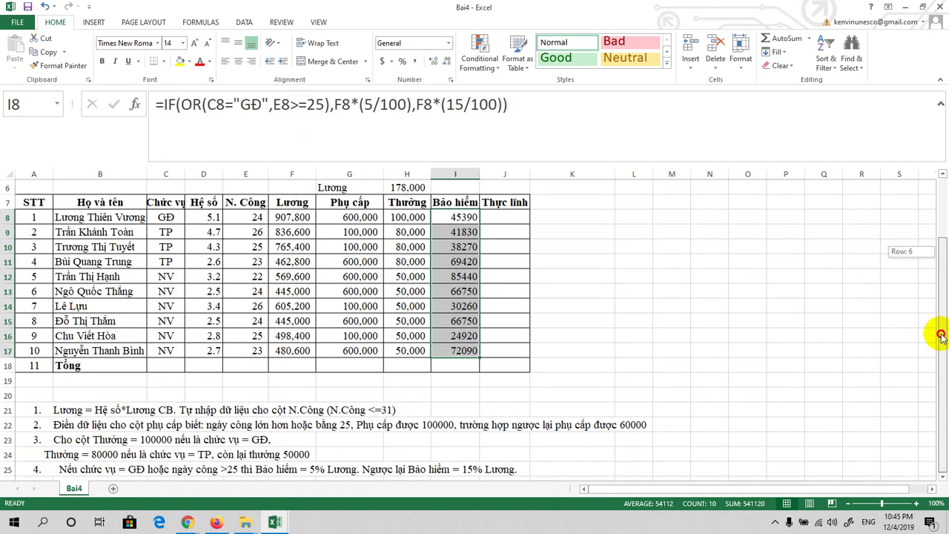
click(505, 223)
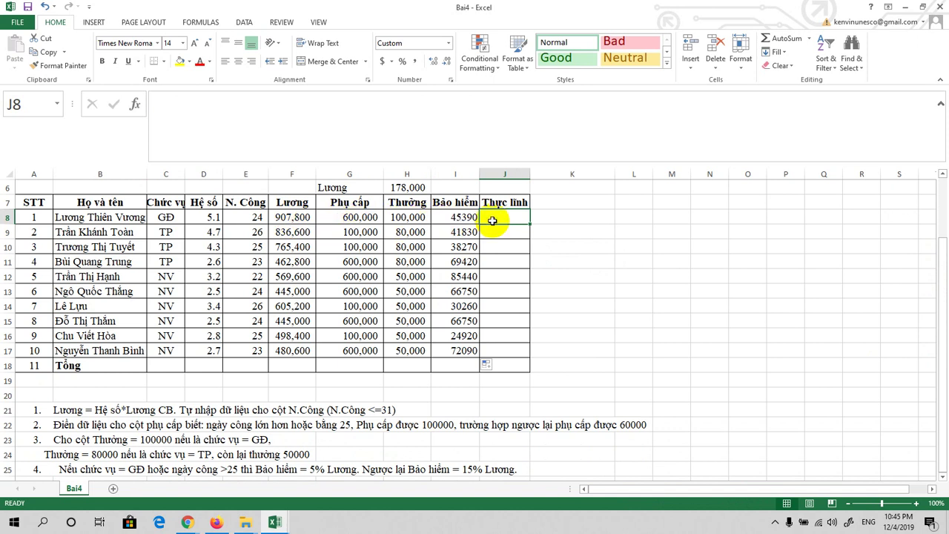
Step: Enter =F8+G8+H8-I8 in J8 as the first employee's net pay
text(=)
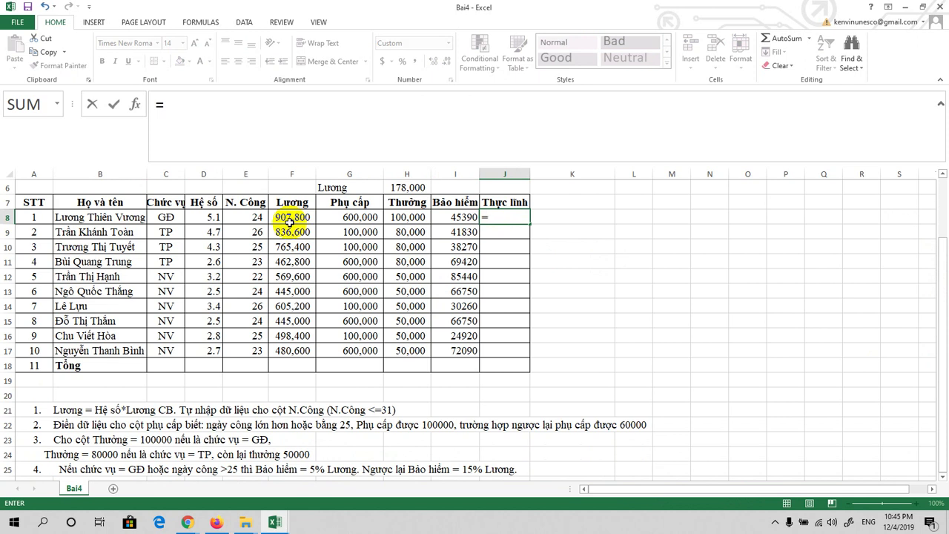
text(f)
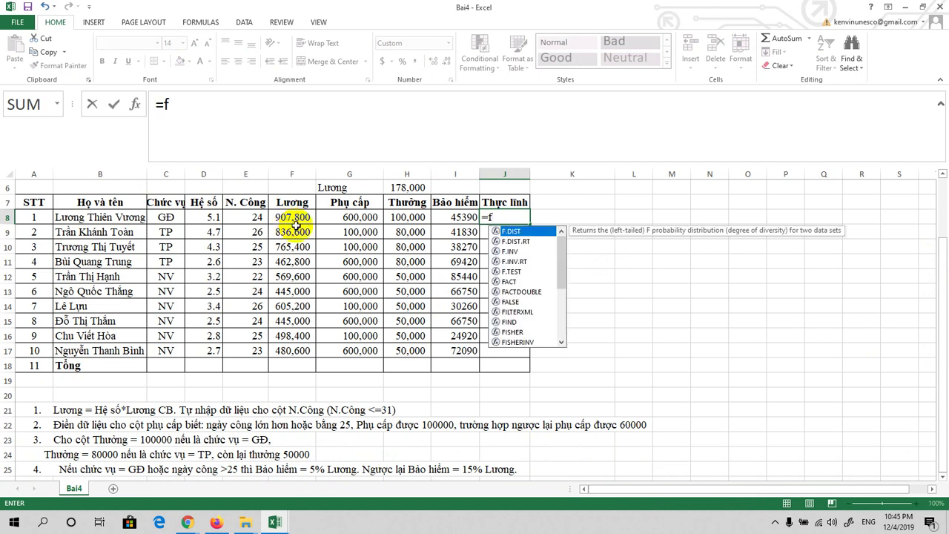
text(8)
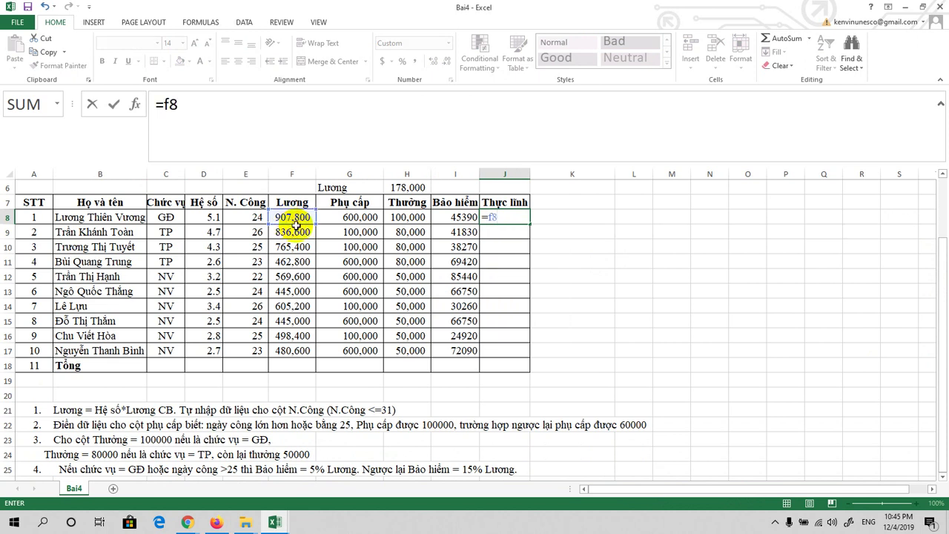
text(+)
text(g8)
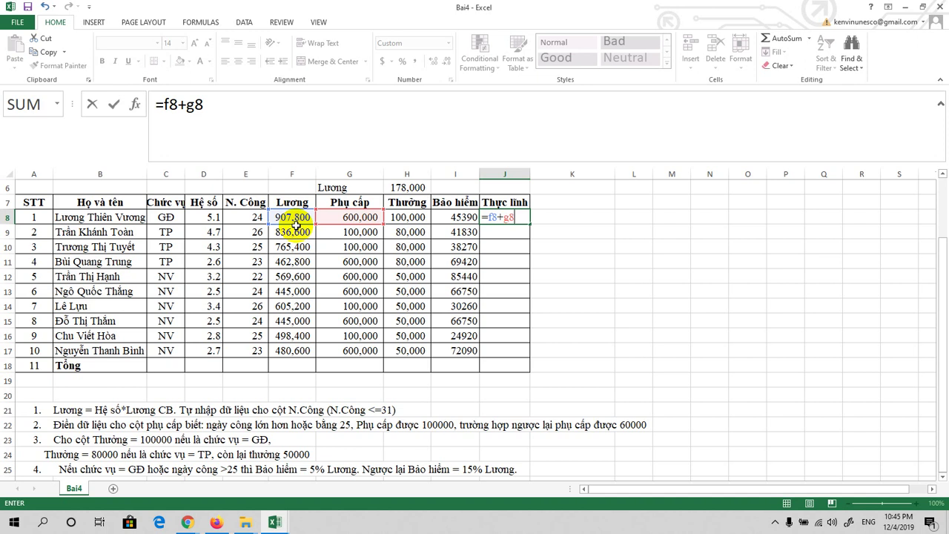
text(+)
text(h)
text(8-)
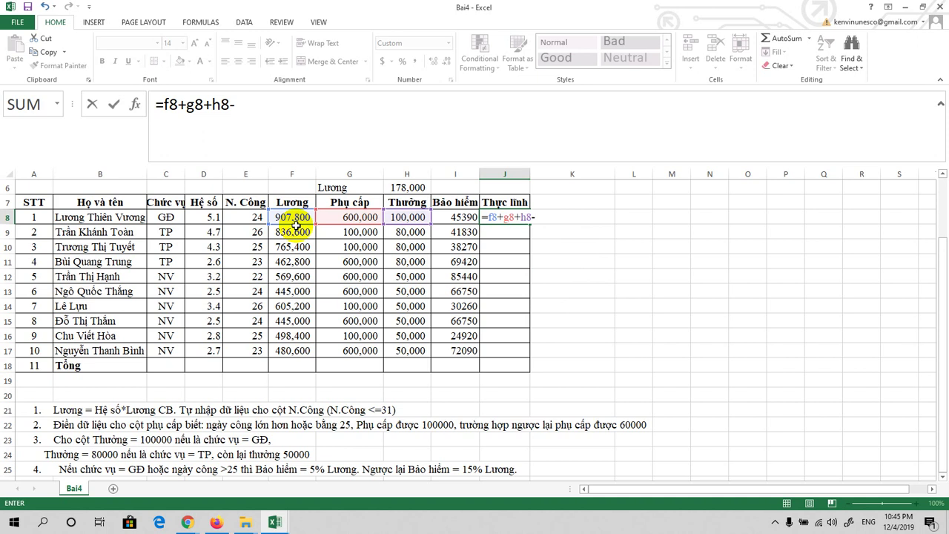
text(I)
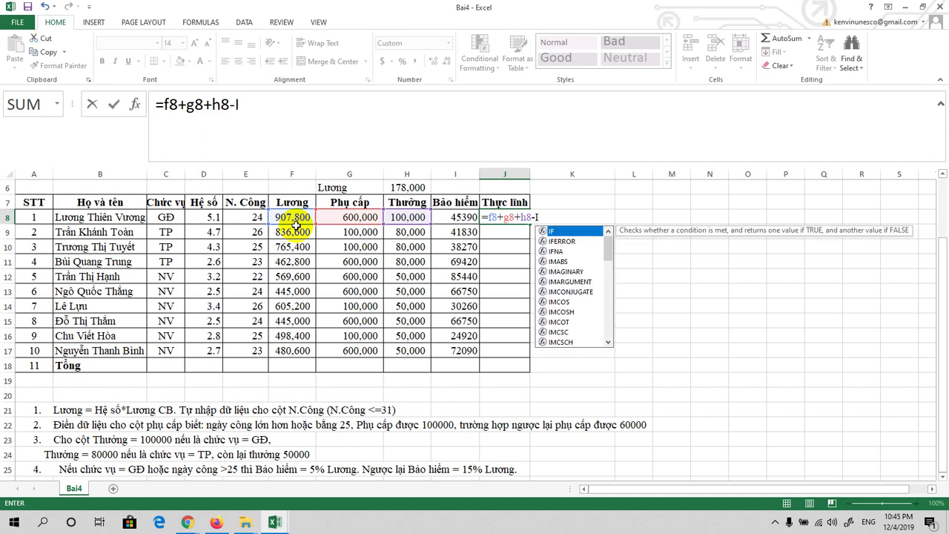
text(8)
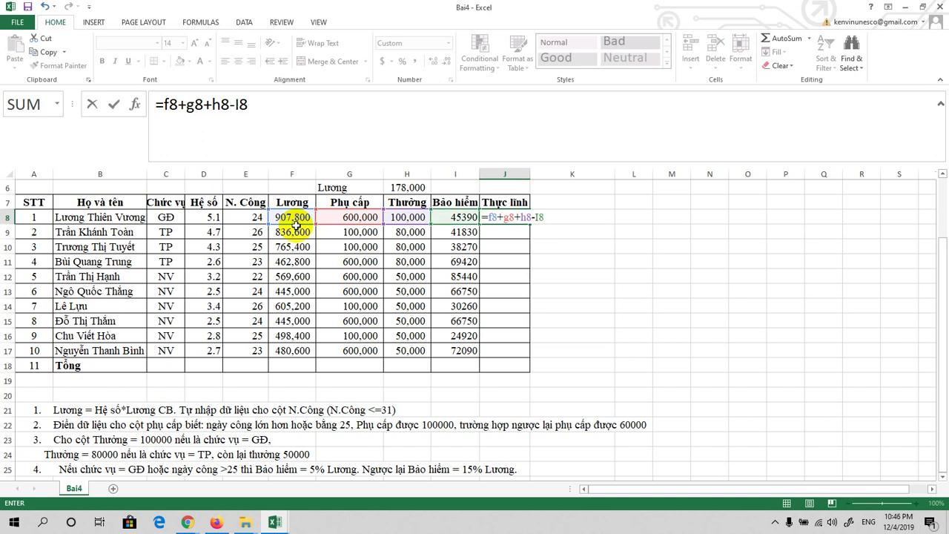
key(Return)
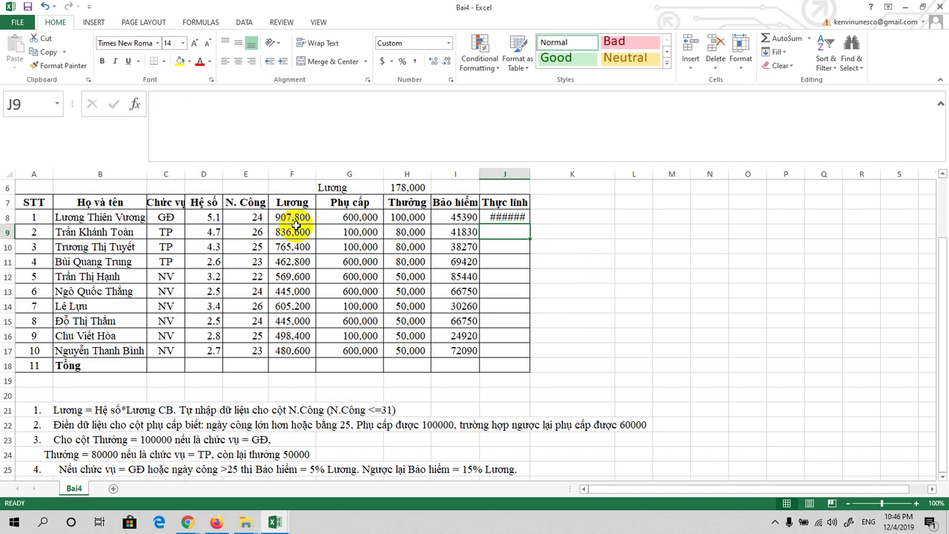
Step: Widen column J and fill the net pay formula from J8 down to J17
drag(530, 174, 546, 175)
click(521, 218)
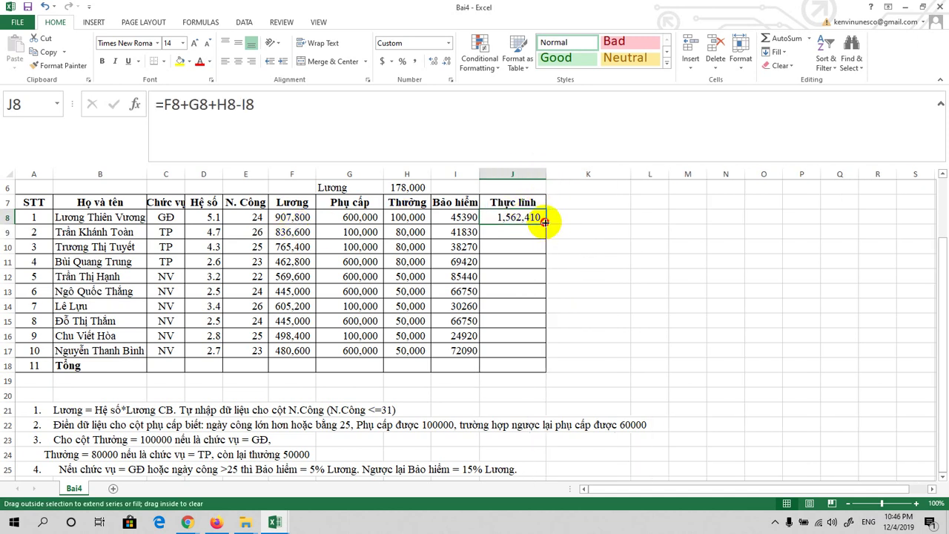
drag(545, 221, 546, 354)
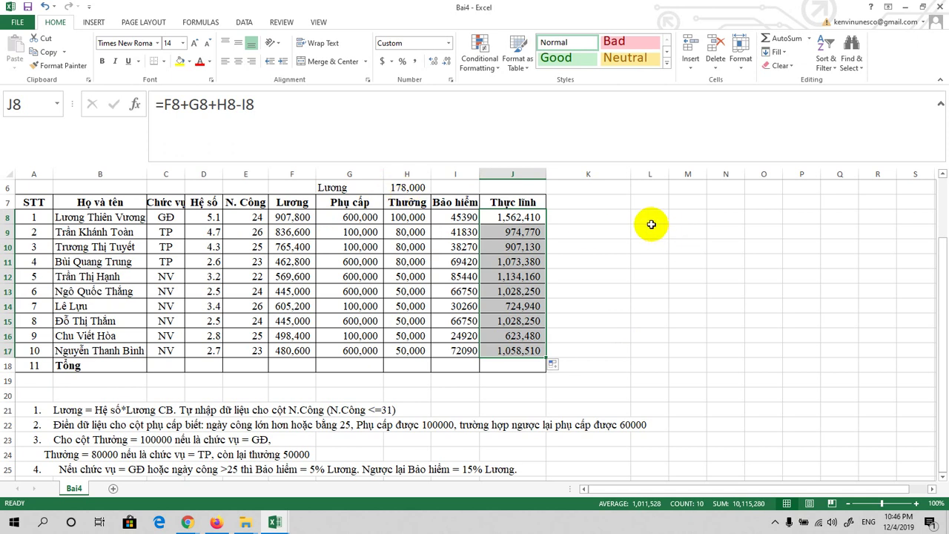
click(565, 222)
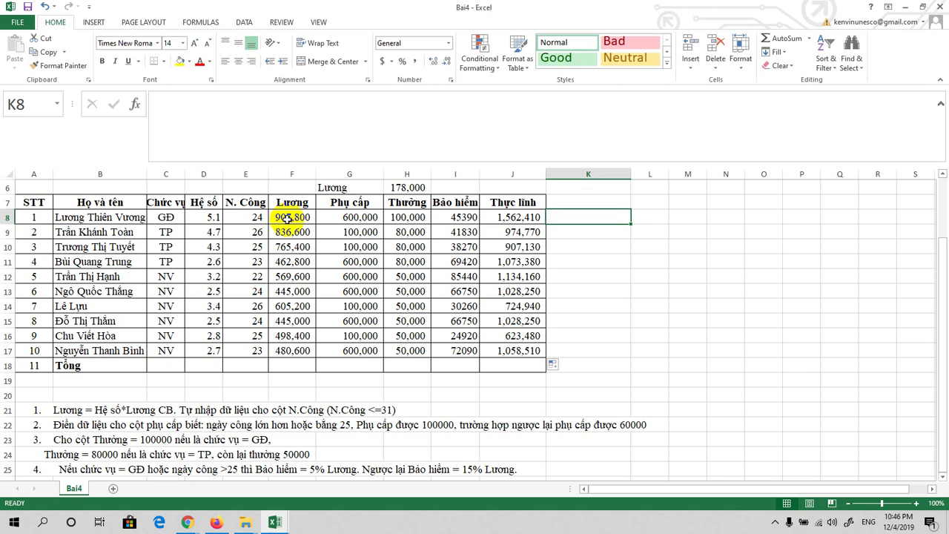
Step: Type the note 'Tình huống 2 Luong co ban*ngaycong*heso' into M9
click(683, 219)
click(683, 234)
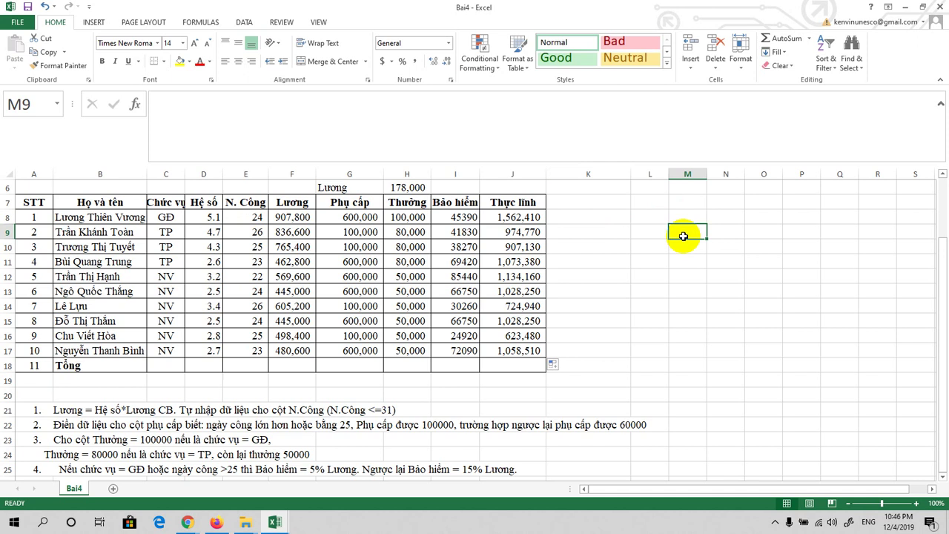
text(Tình huống 2 Luong co)
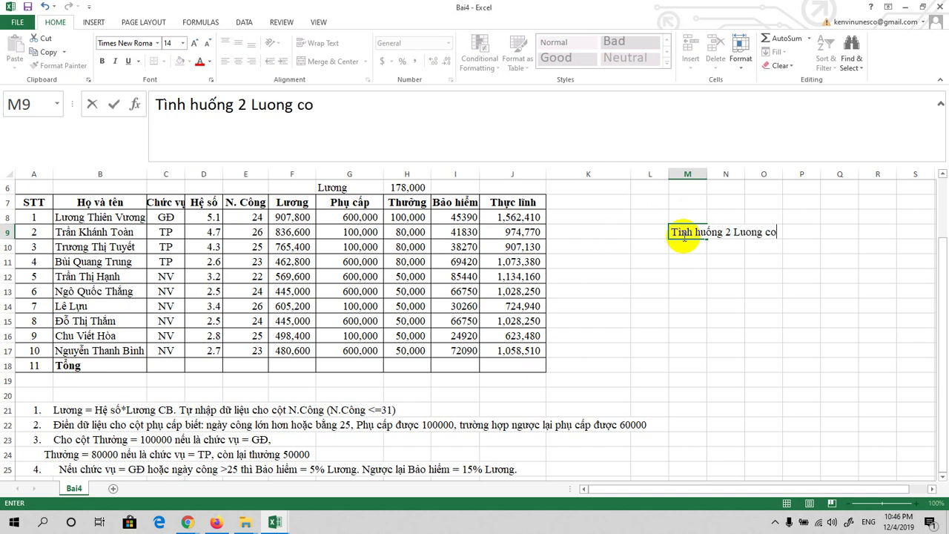
text( ba)
text( ban)
text(gaycong*heso)
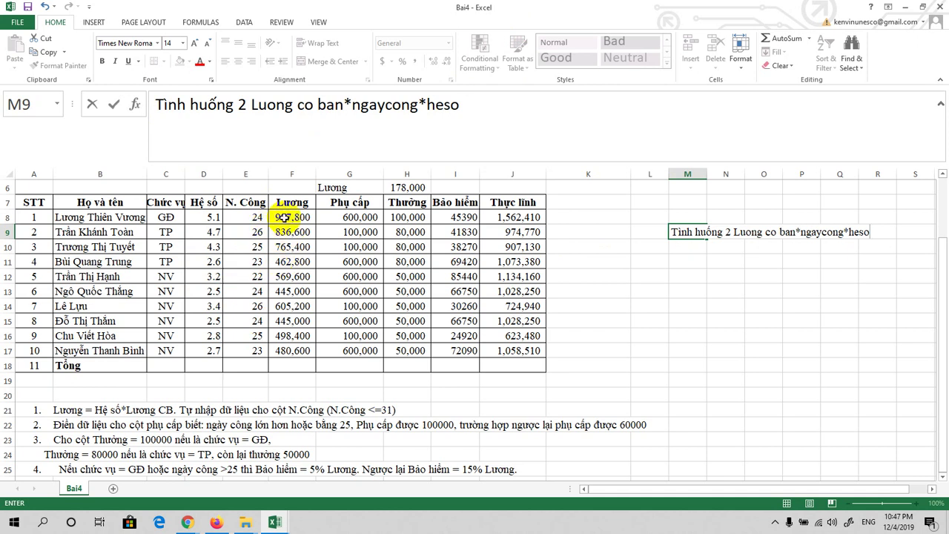
Step: Change F8 to =D8*$H$6*E8 and fill it down to F17
click(284, 217)
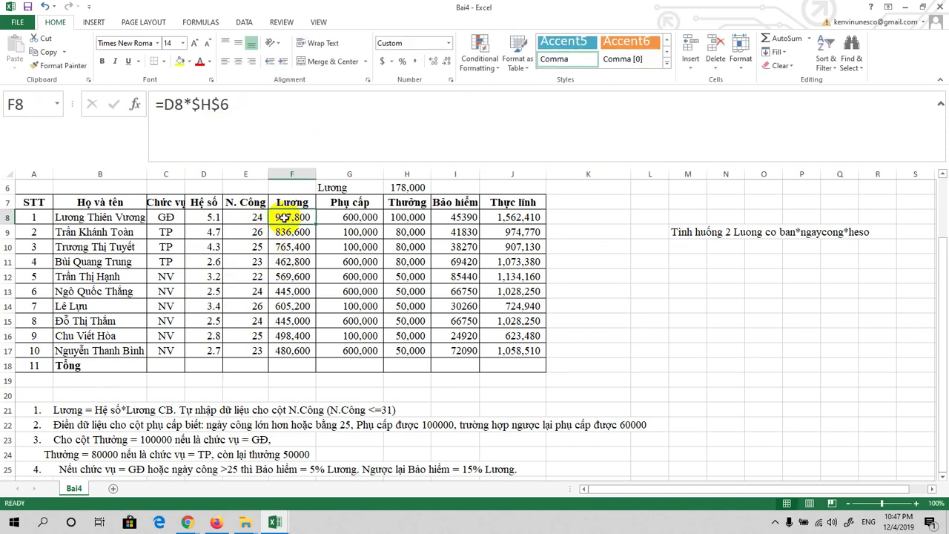
click(261, 104)
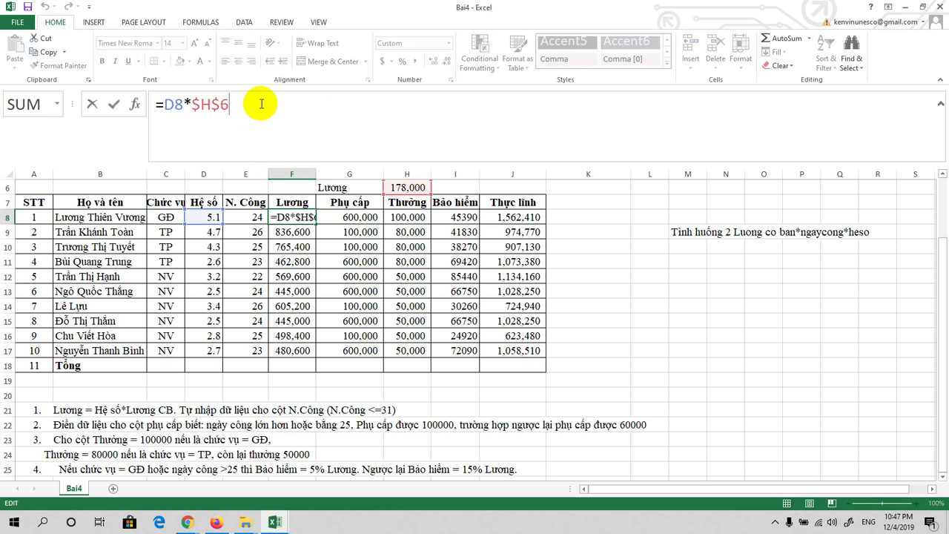
text(*)
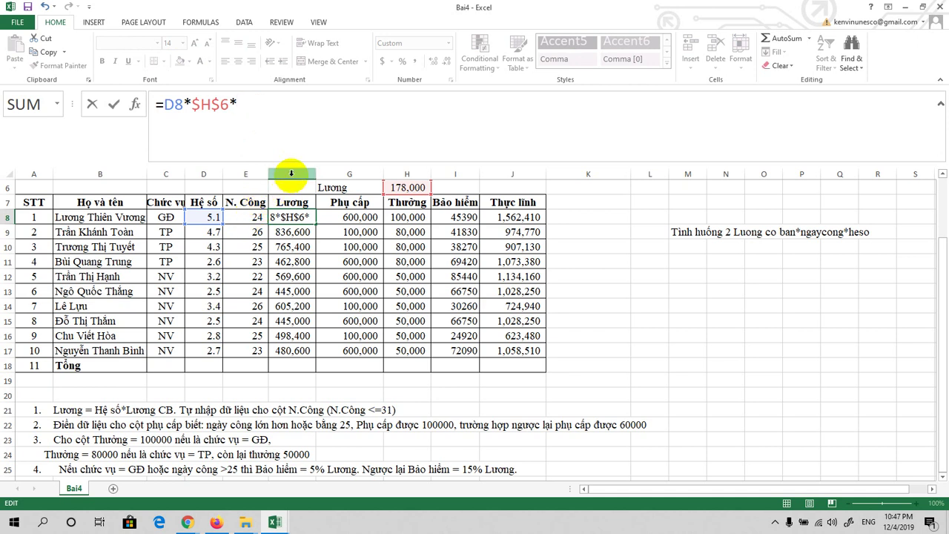
text(E)
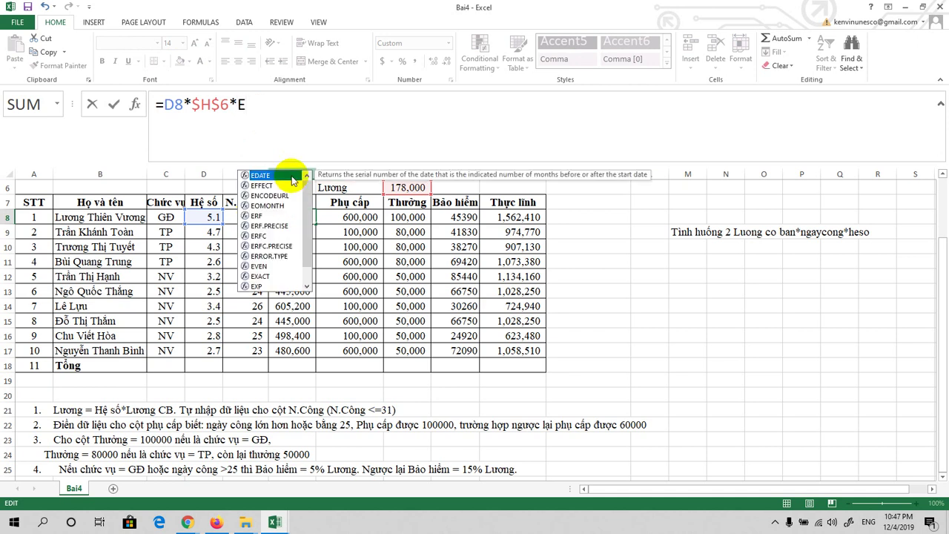
text(8)
key(Return)
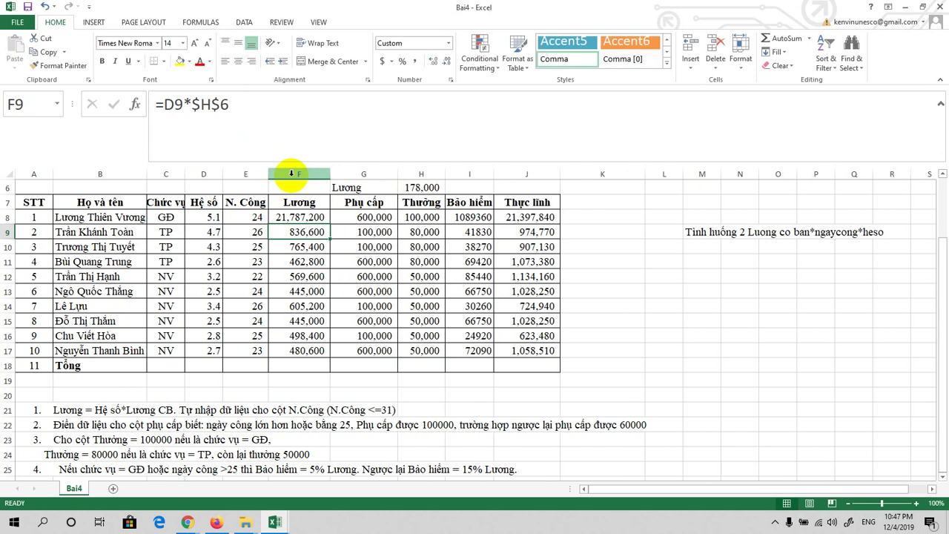
click(307, 215)
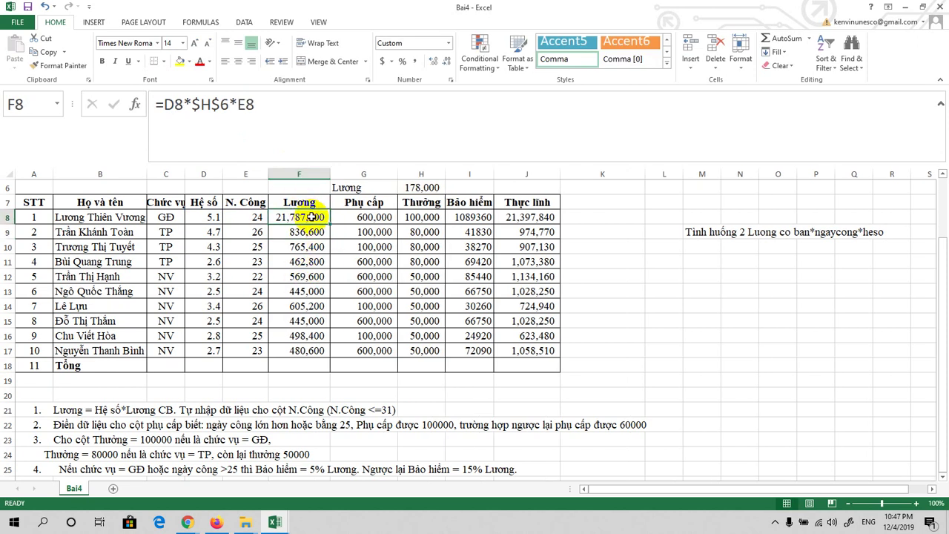
drag(328, 224, 330, 353)
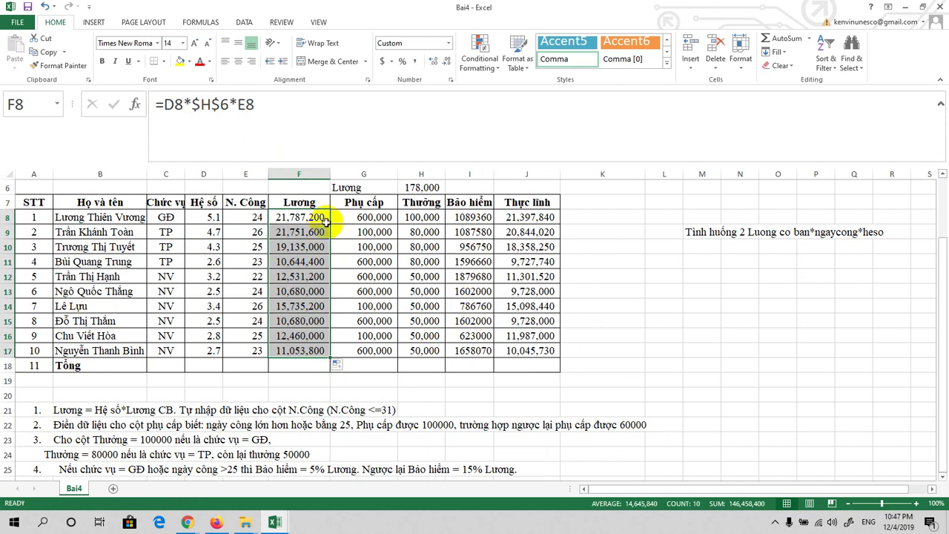
click(942, 265)
drag(943, 338, 939, 346)
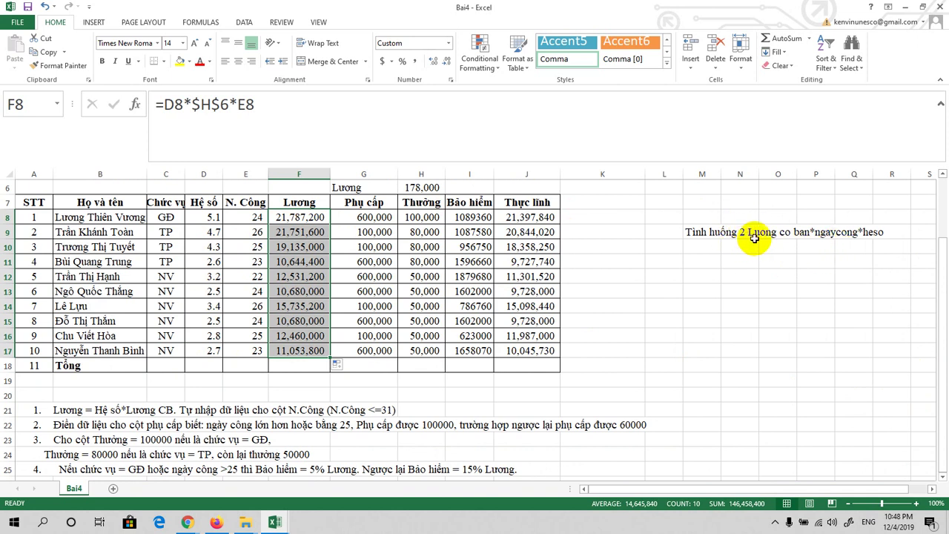
Step: Enter the label 'Luong chinh=' in L9, left of the scenario note
click(894, 231)
click(662, 232)
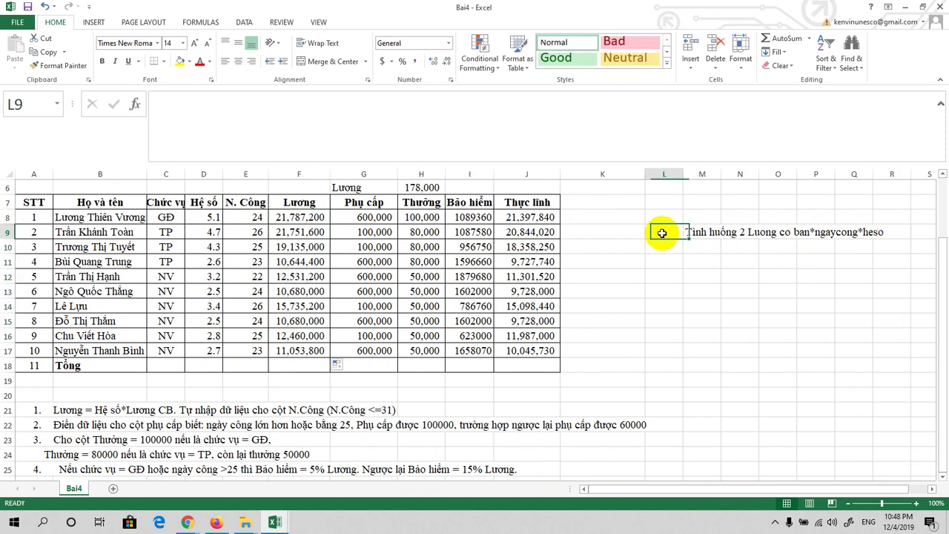
text(Luo)
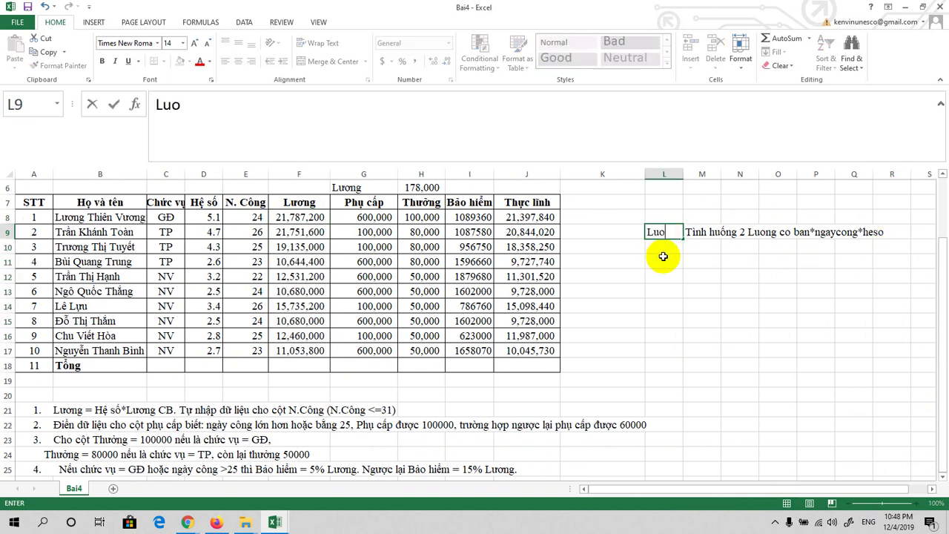
text(ng chinh=)
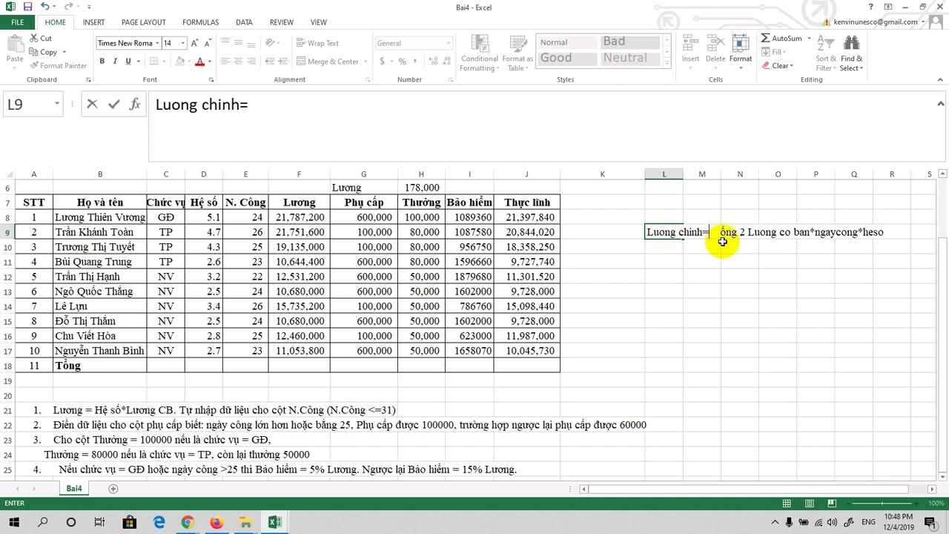
click(289, 216)
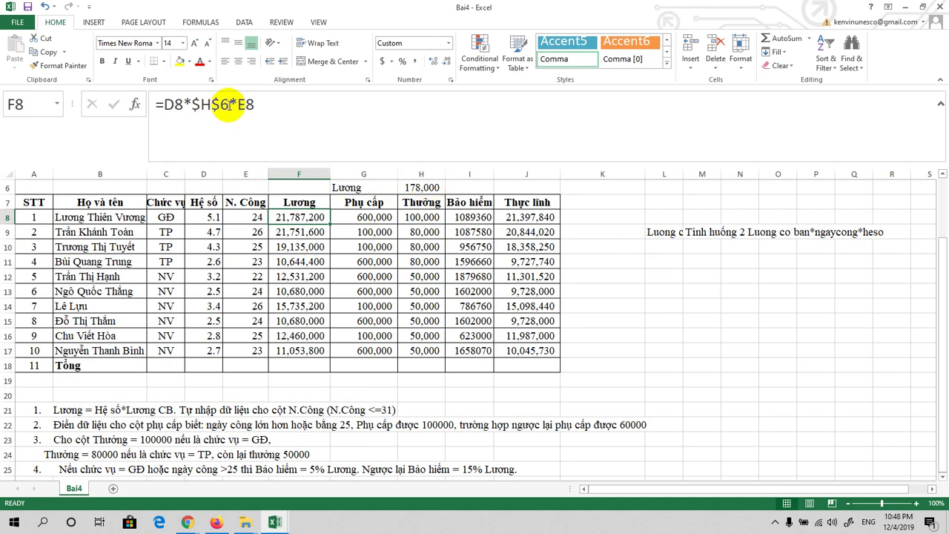
Step: Put F8's =D8*$H$6*E8 formula into edit mode and scroll up to the title rows
click(271, 103)
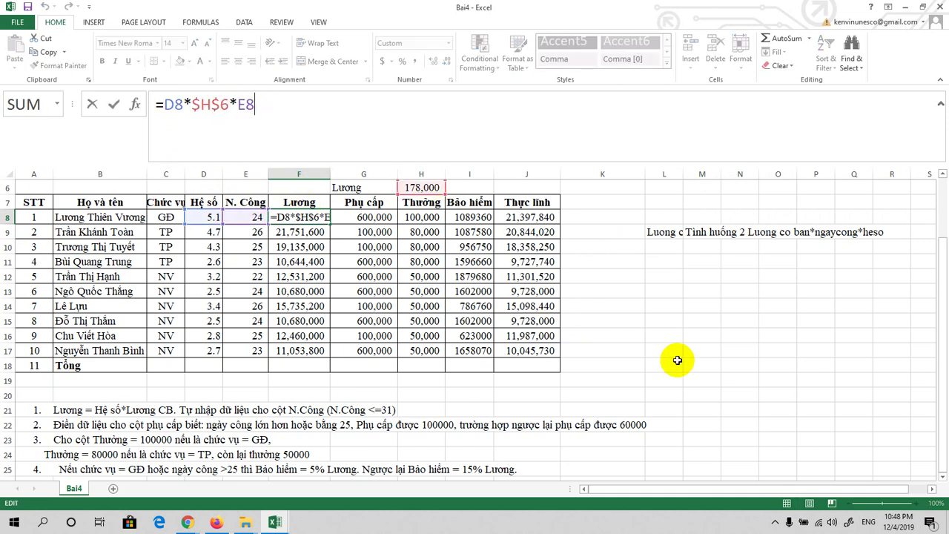
drag(943, 251, 941, 212)
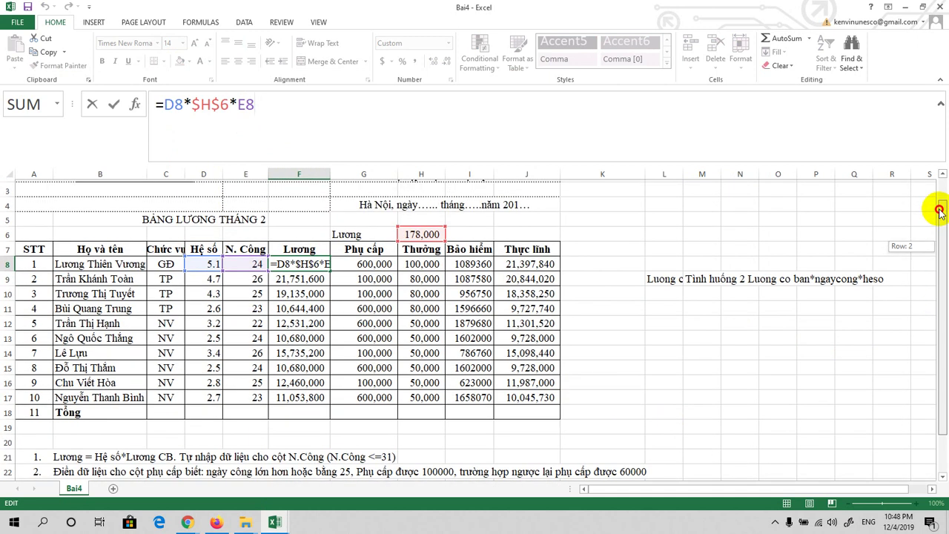
drag(940, 211, 939, 209)
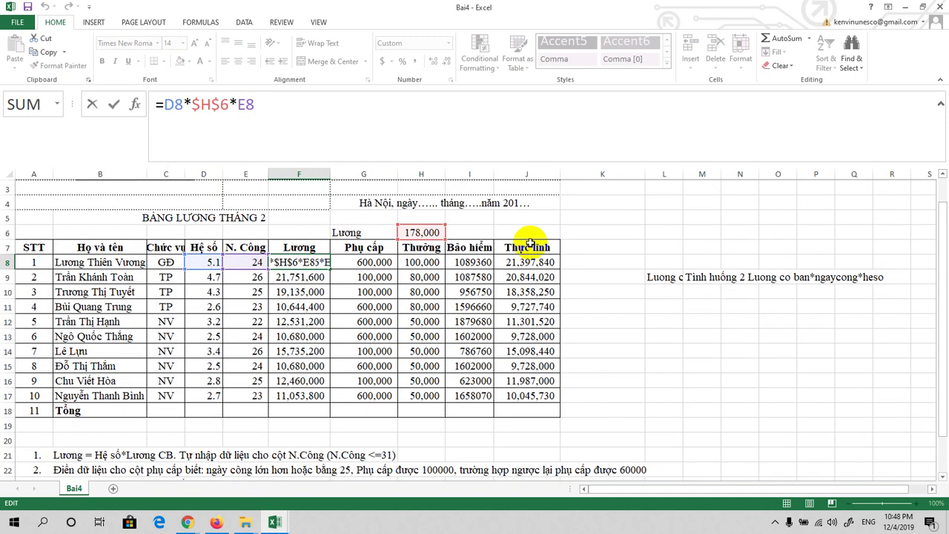